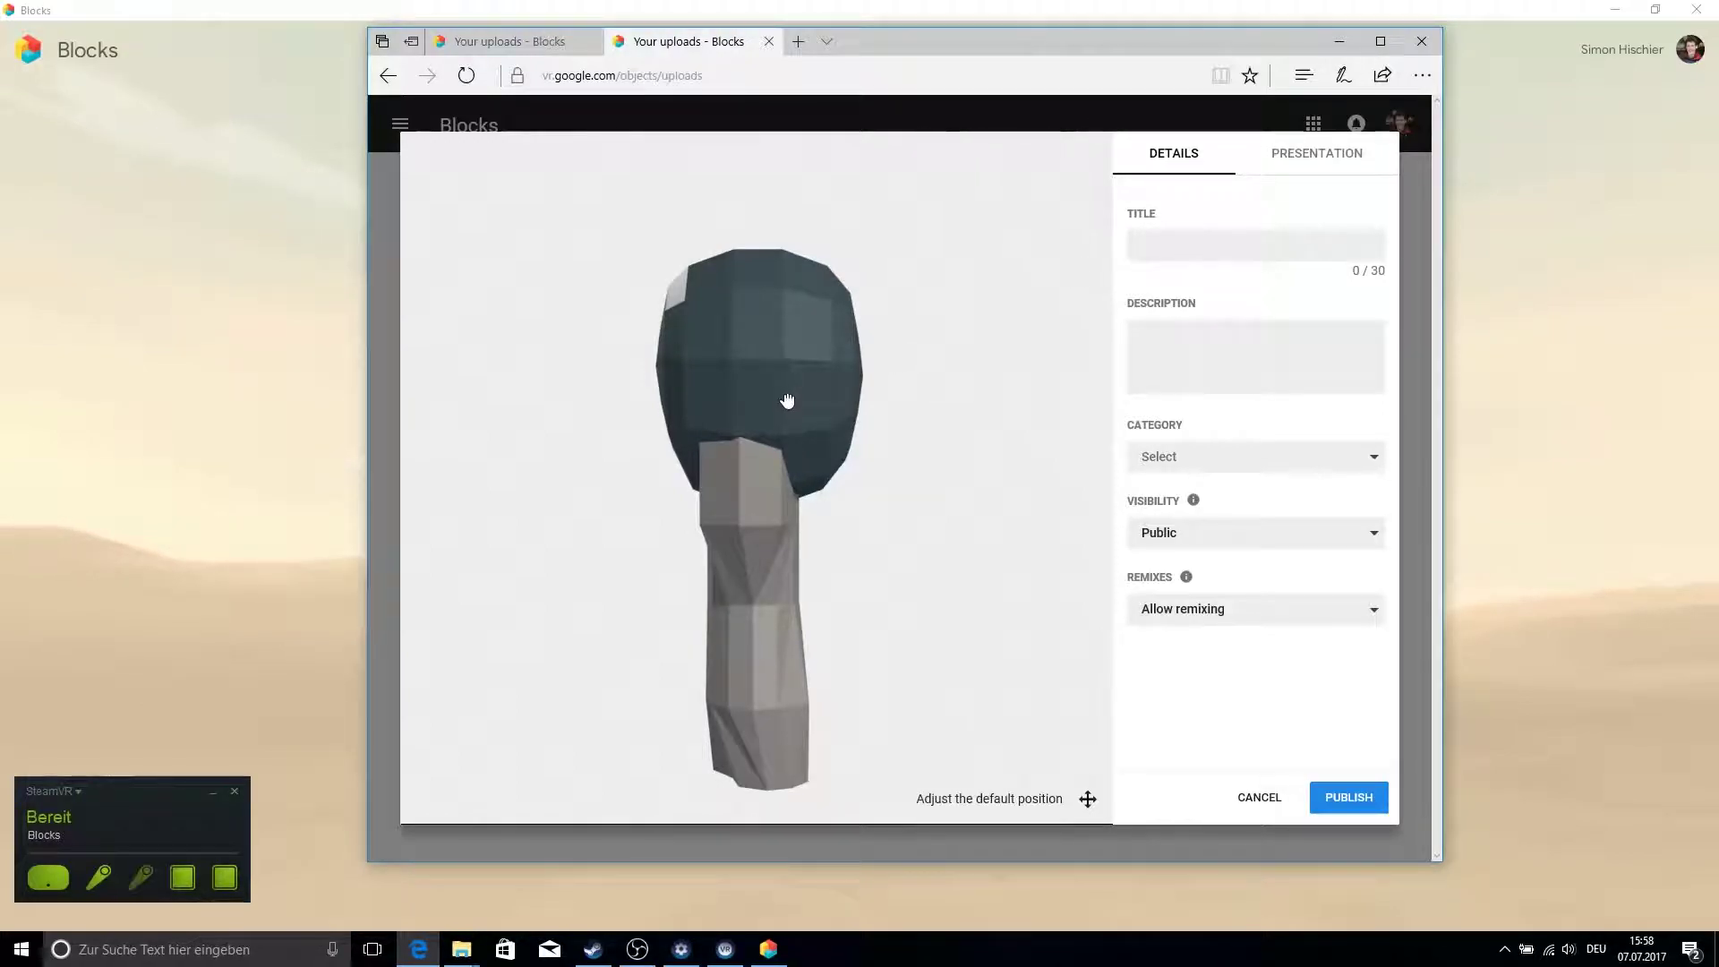
- Rotate the hook preview to set its default view and file it under Architecture
drag(787, 400, 1033, 359)
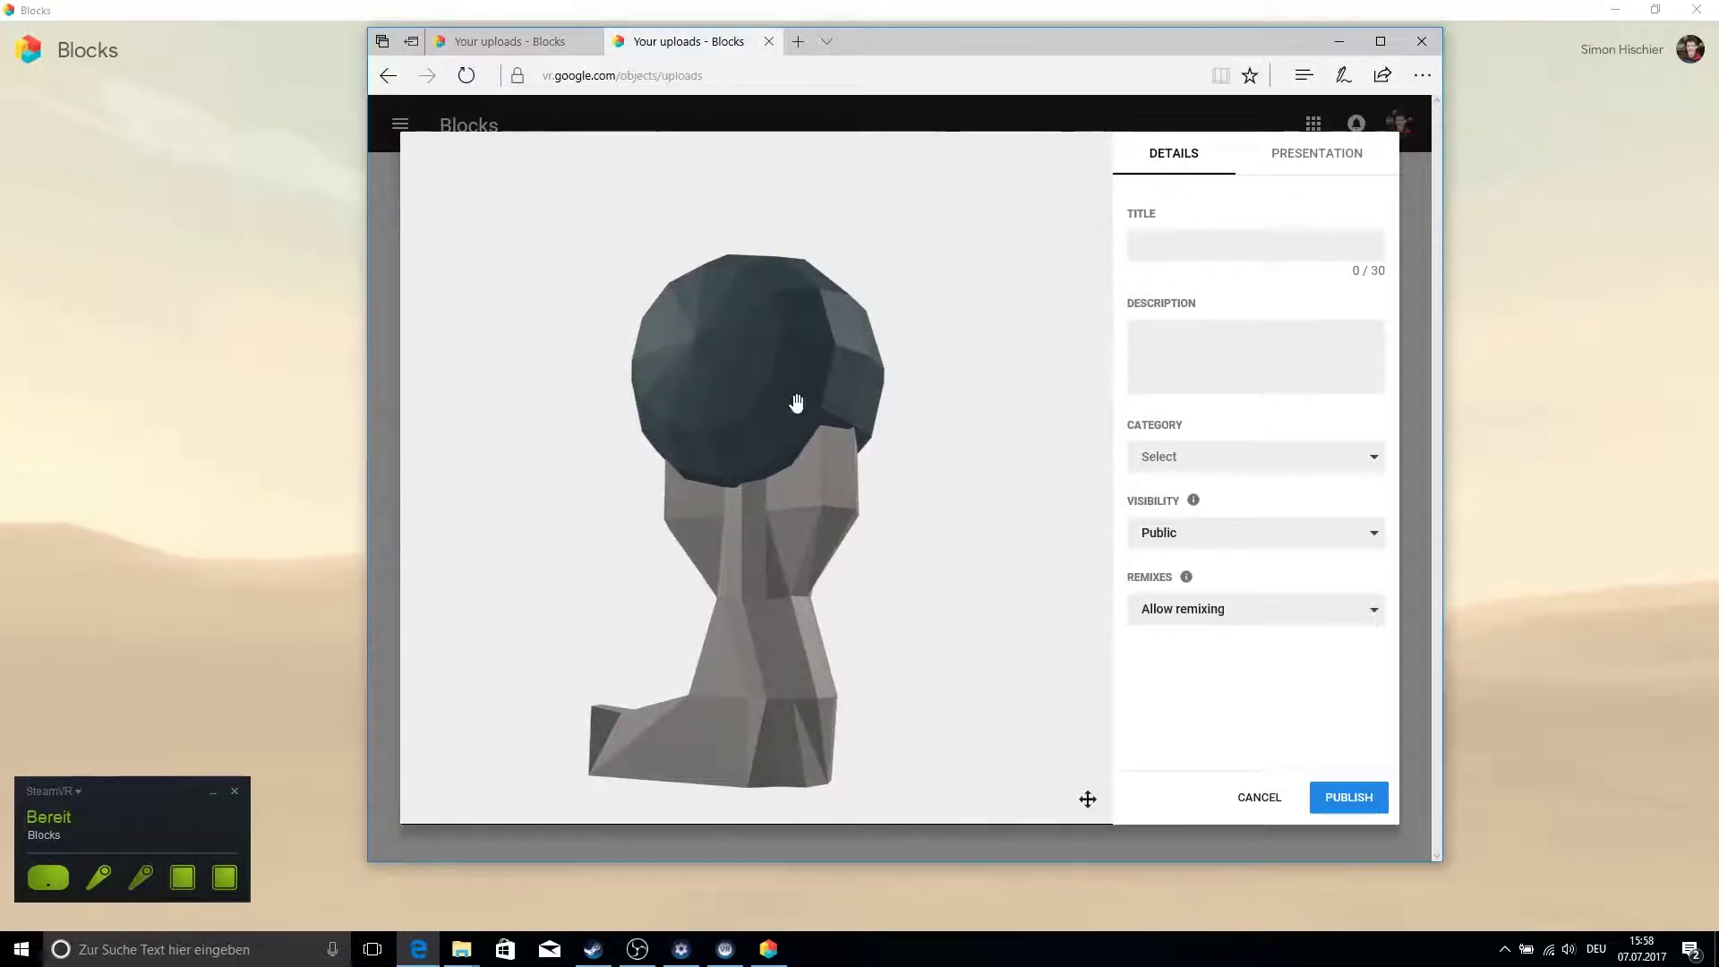
drag(796, 403, 842, 450)
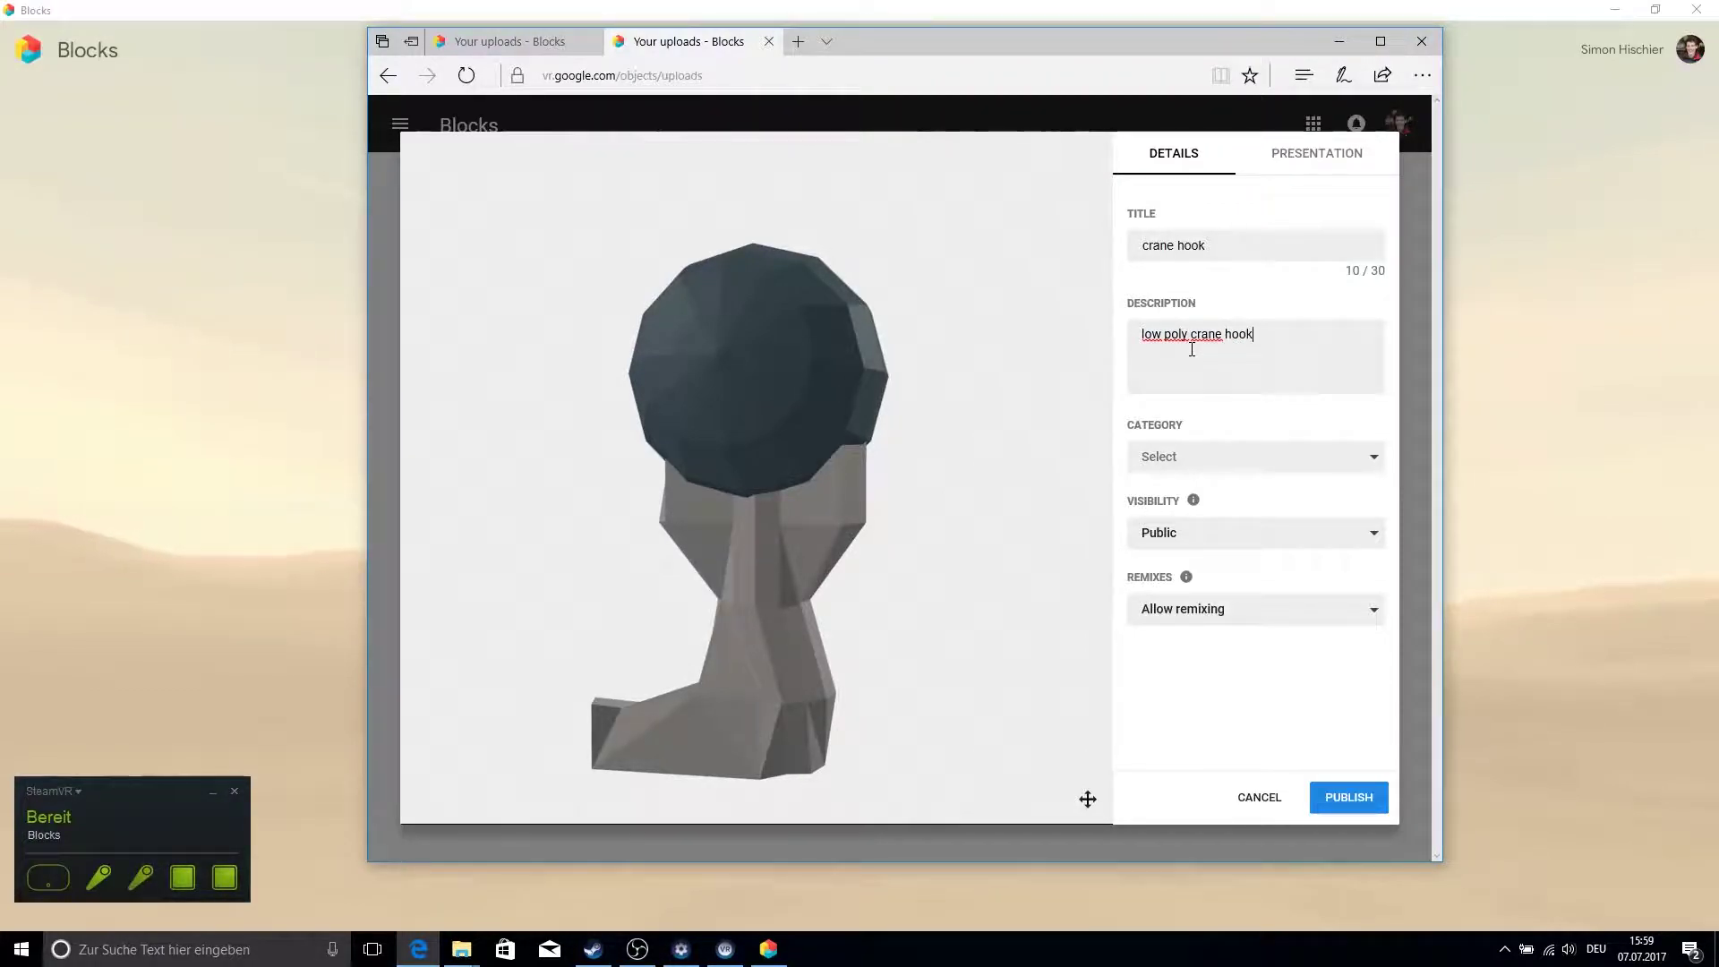
click(1169, 456)
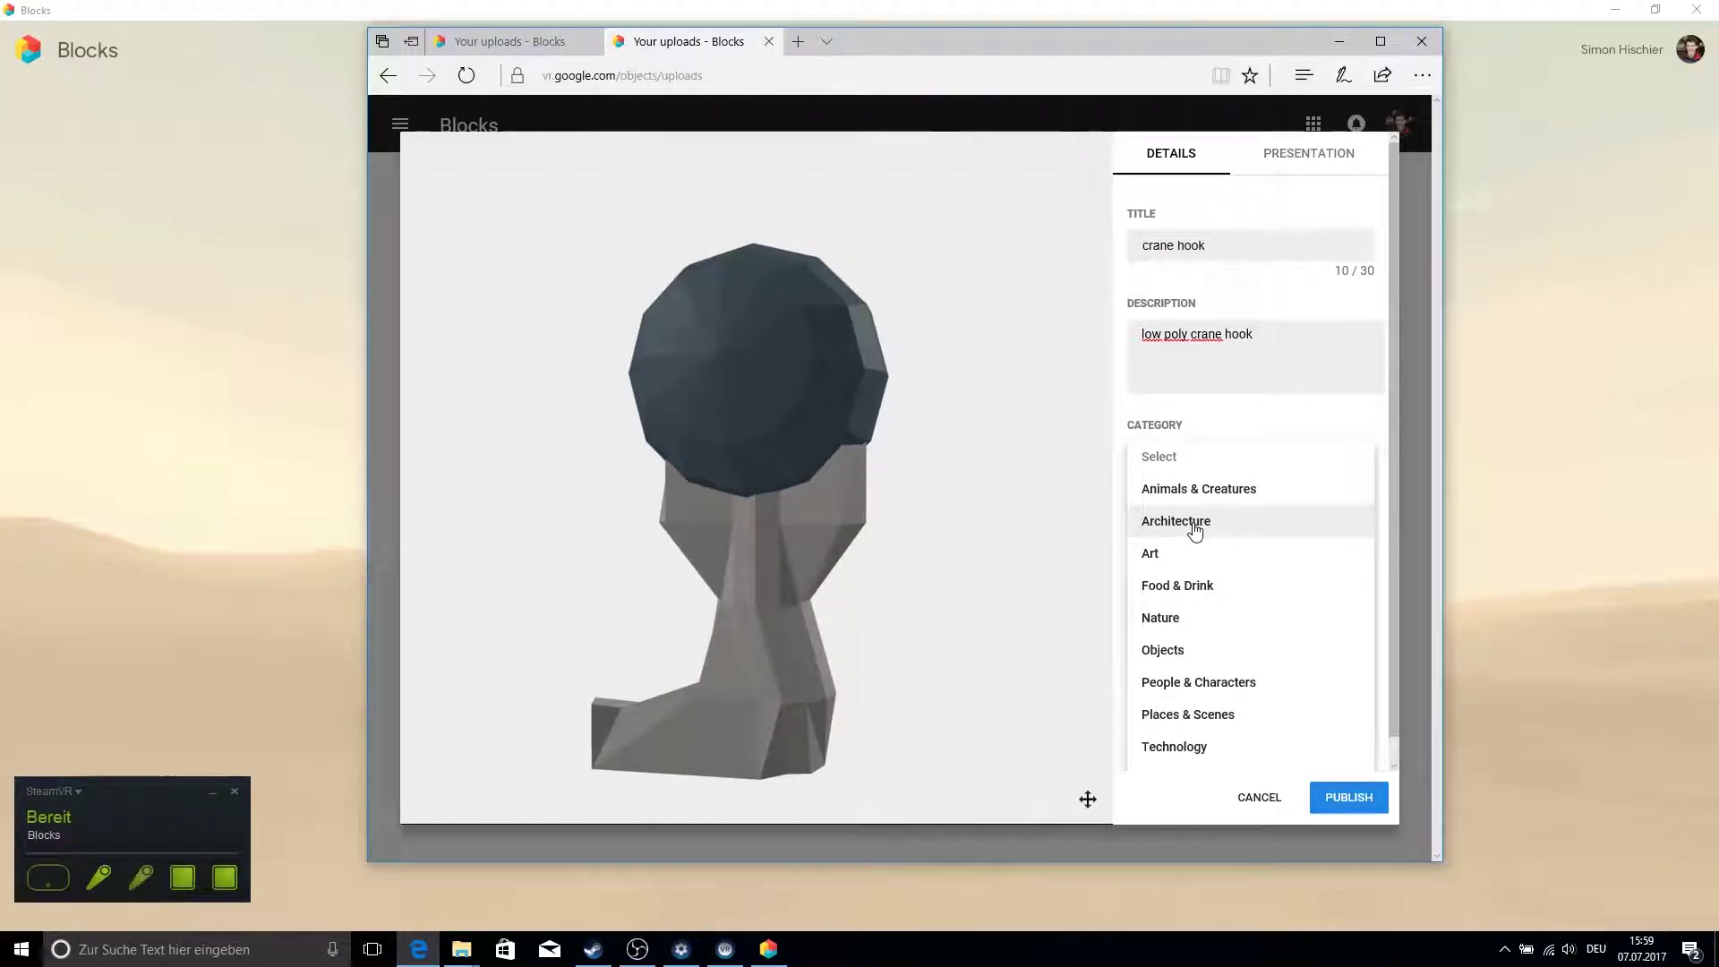
click(1195, 528)
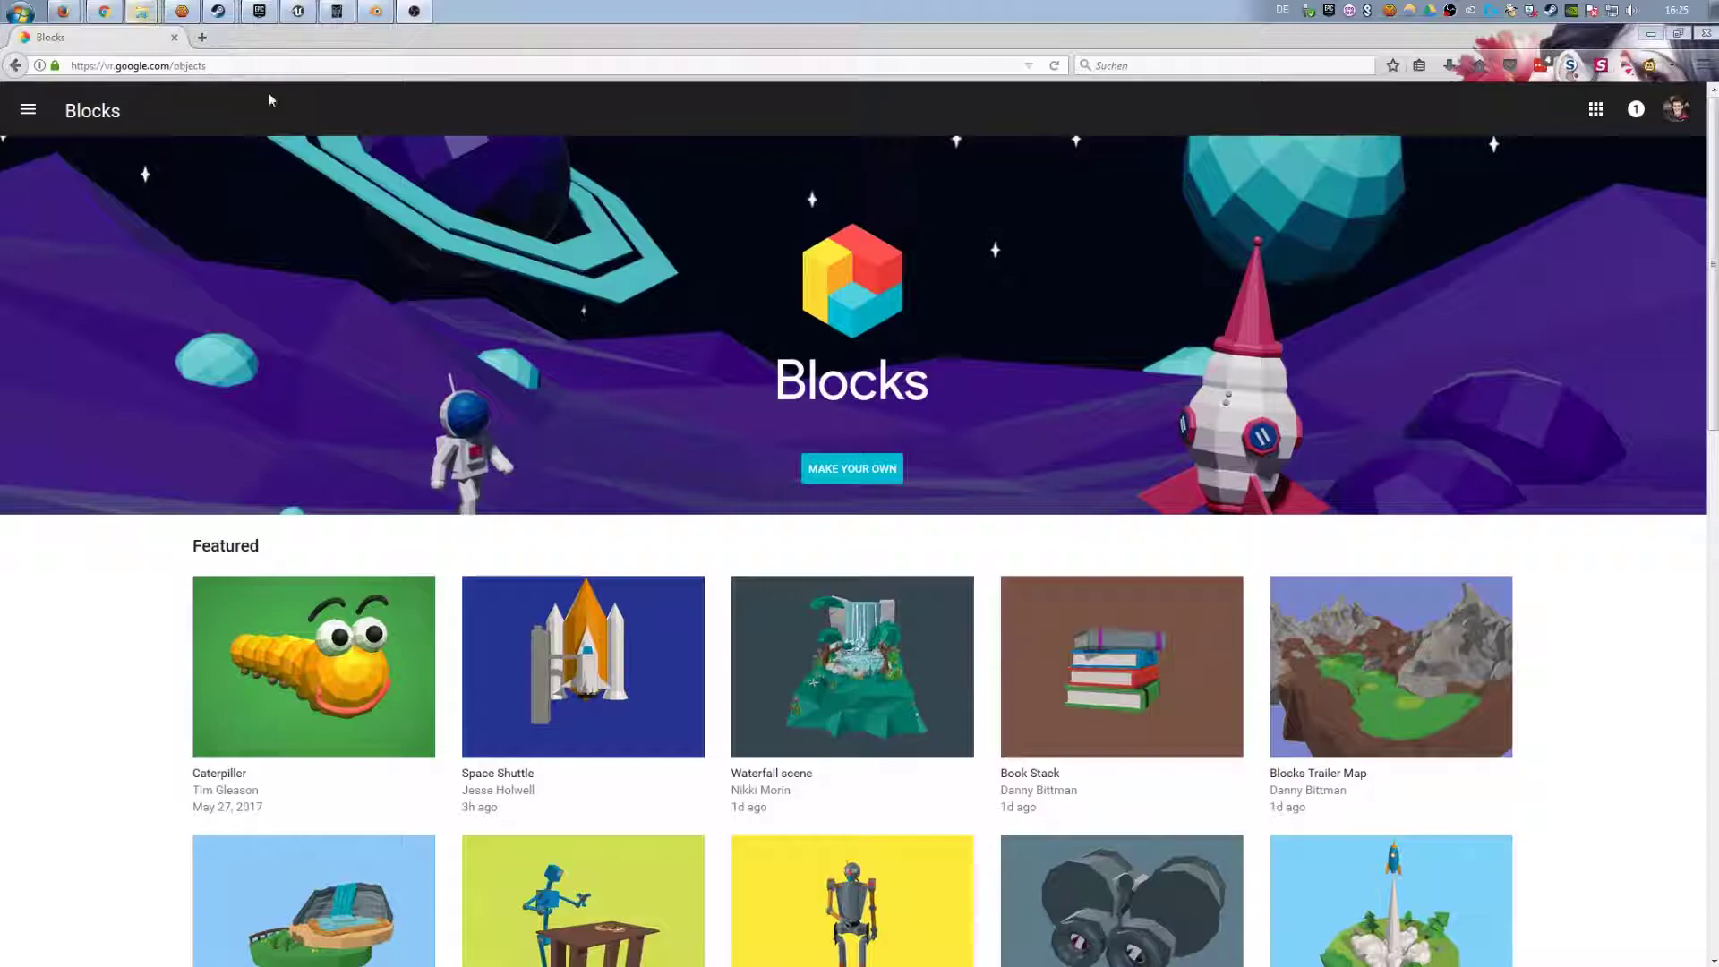
- Go to Your published items through the Google Blocks site menu
click(29, 111)
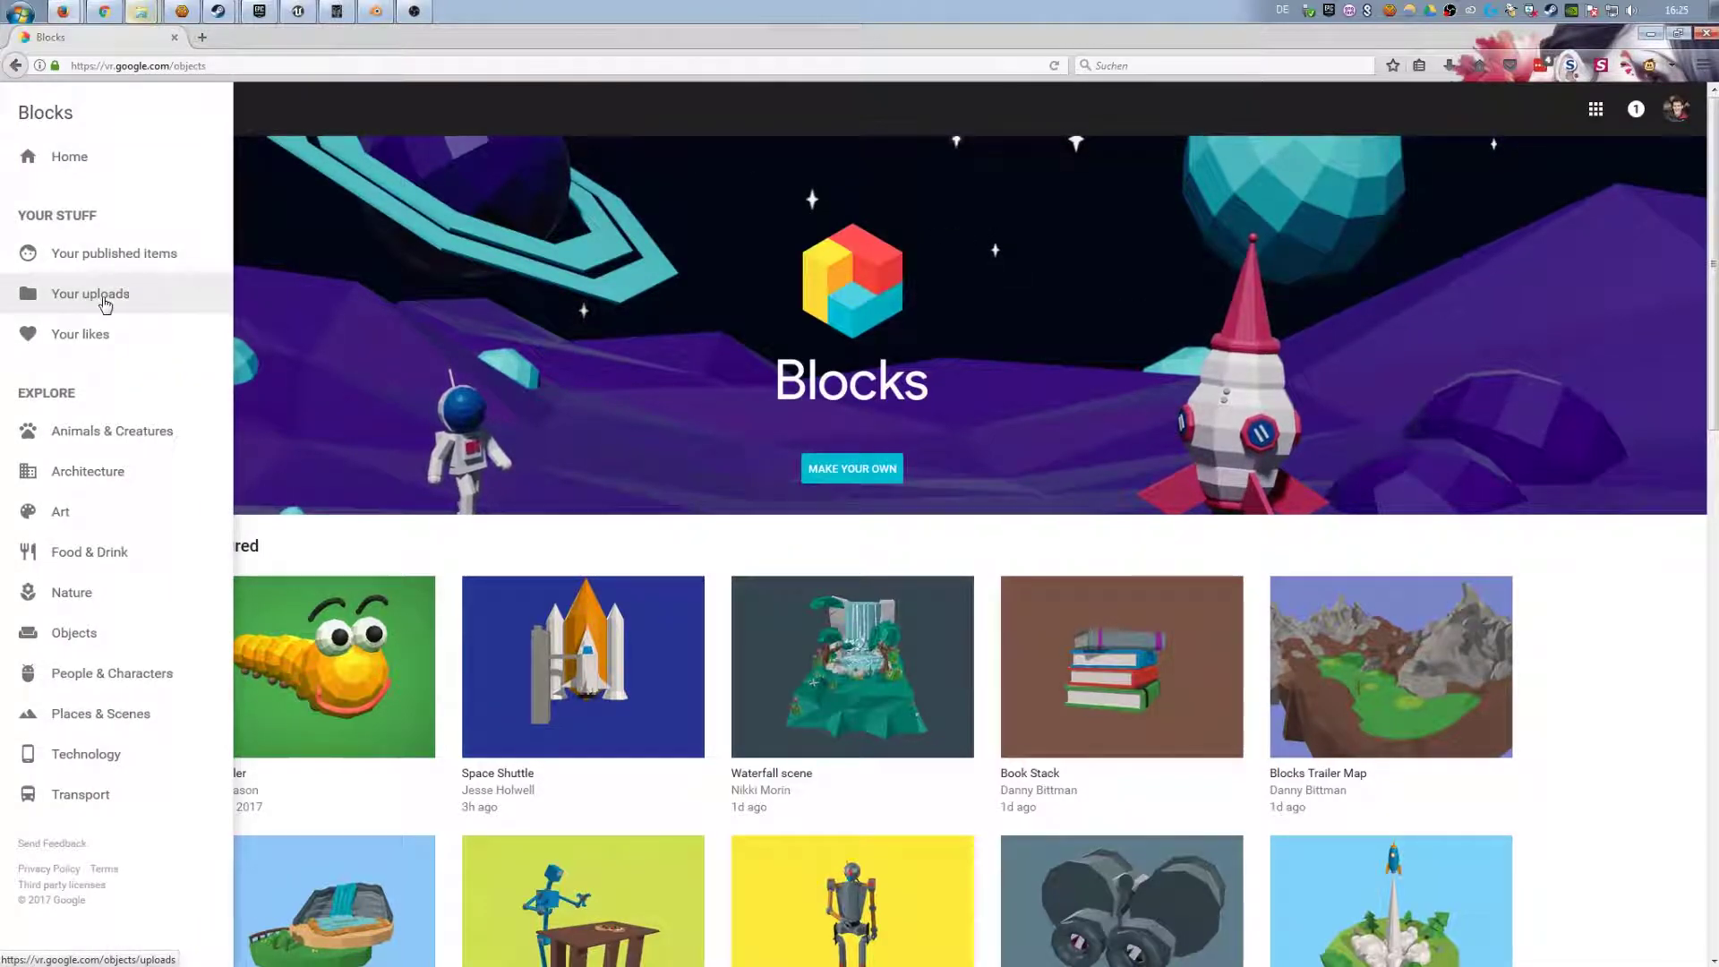
click(104, 301)
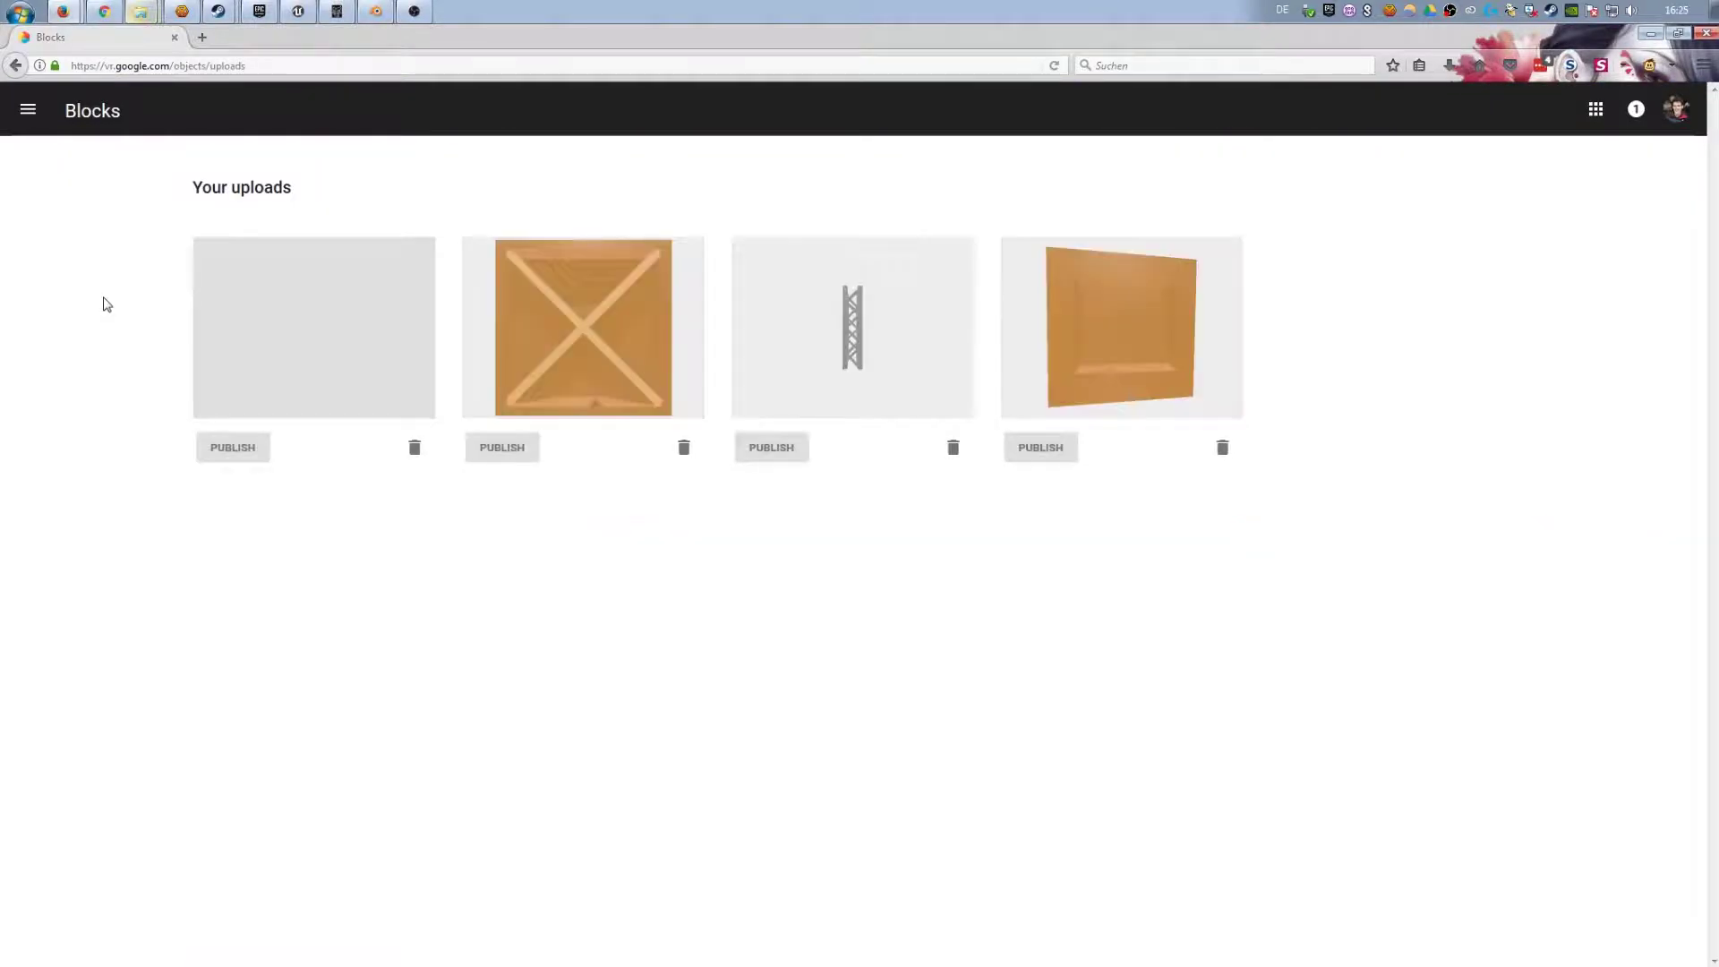
click(33, 110)
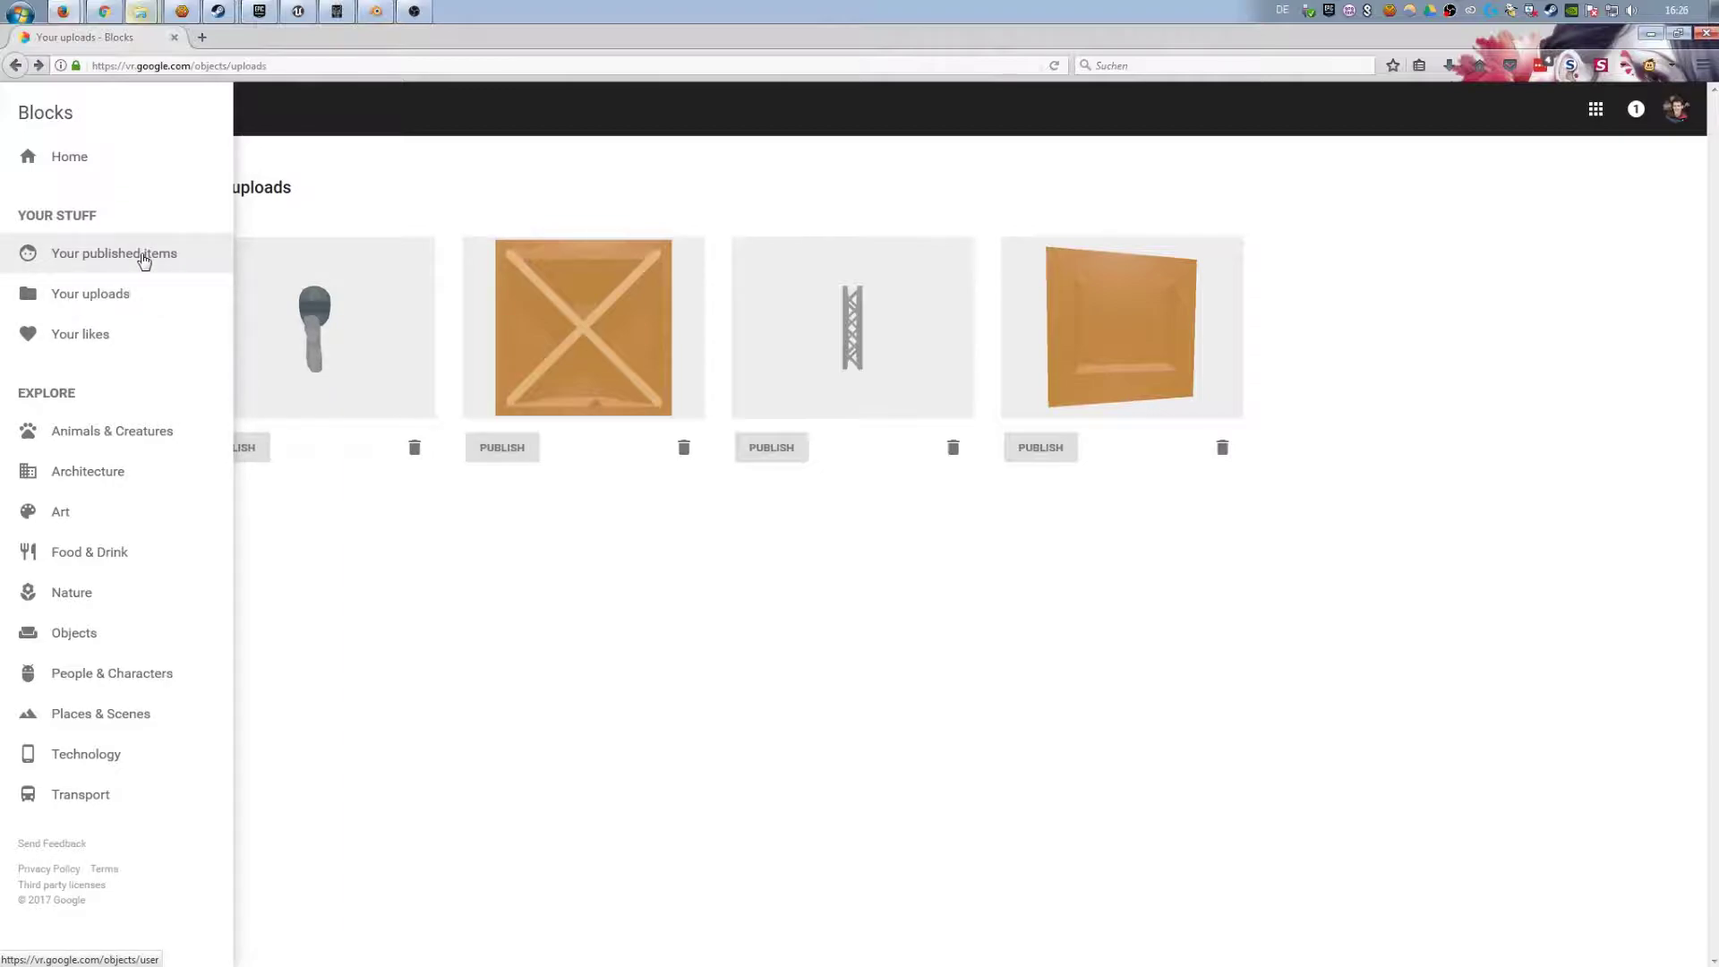
right_click(143, 260)
click(90, 256)
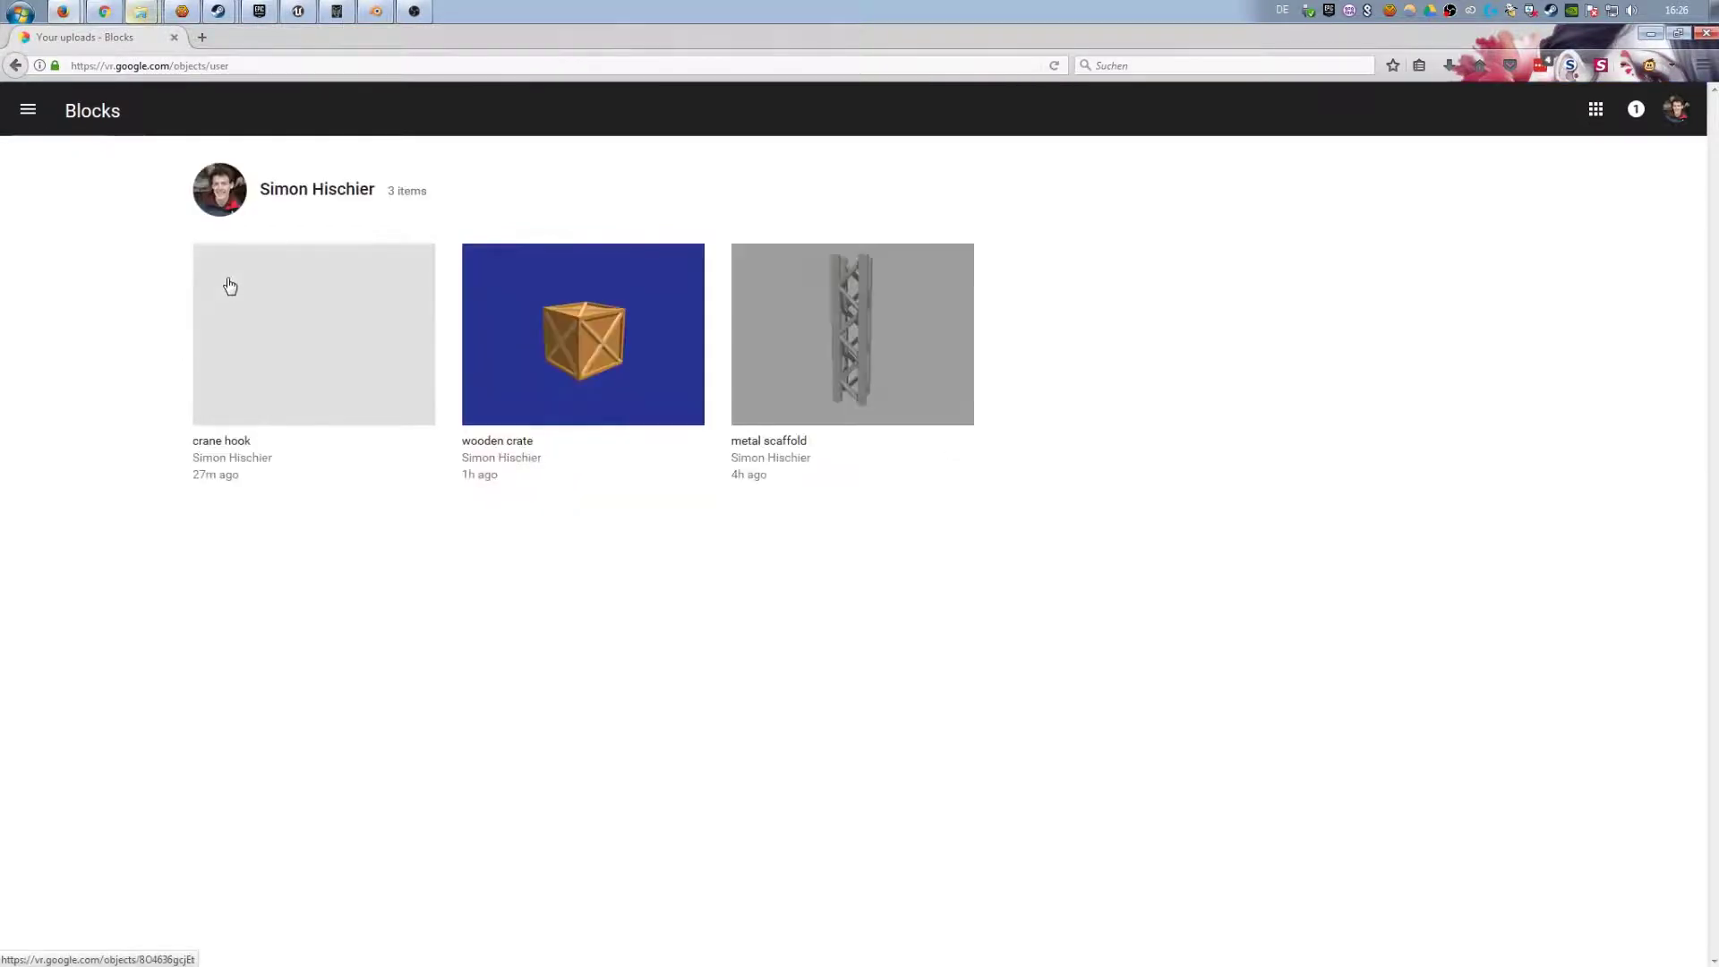
- Download the crane hook model as an OBJ zip and confirm saving it
click(337, 373)
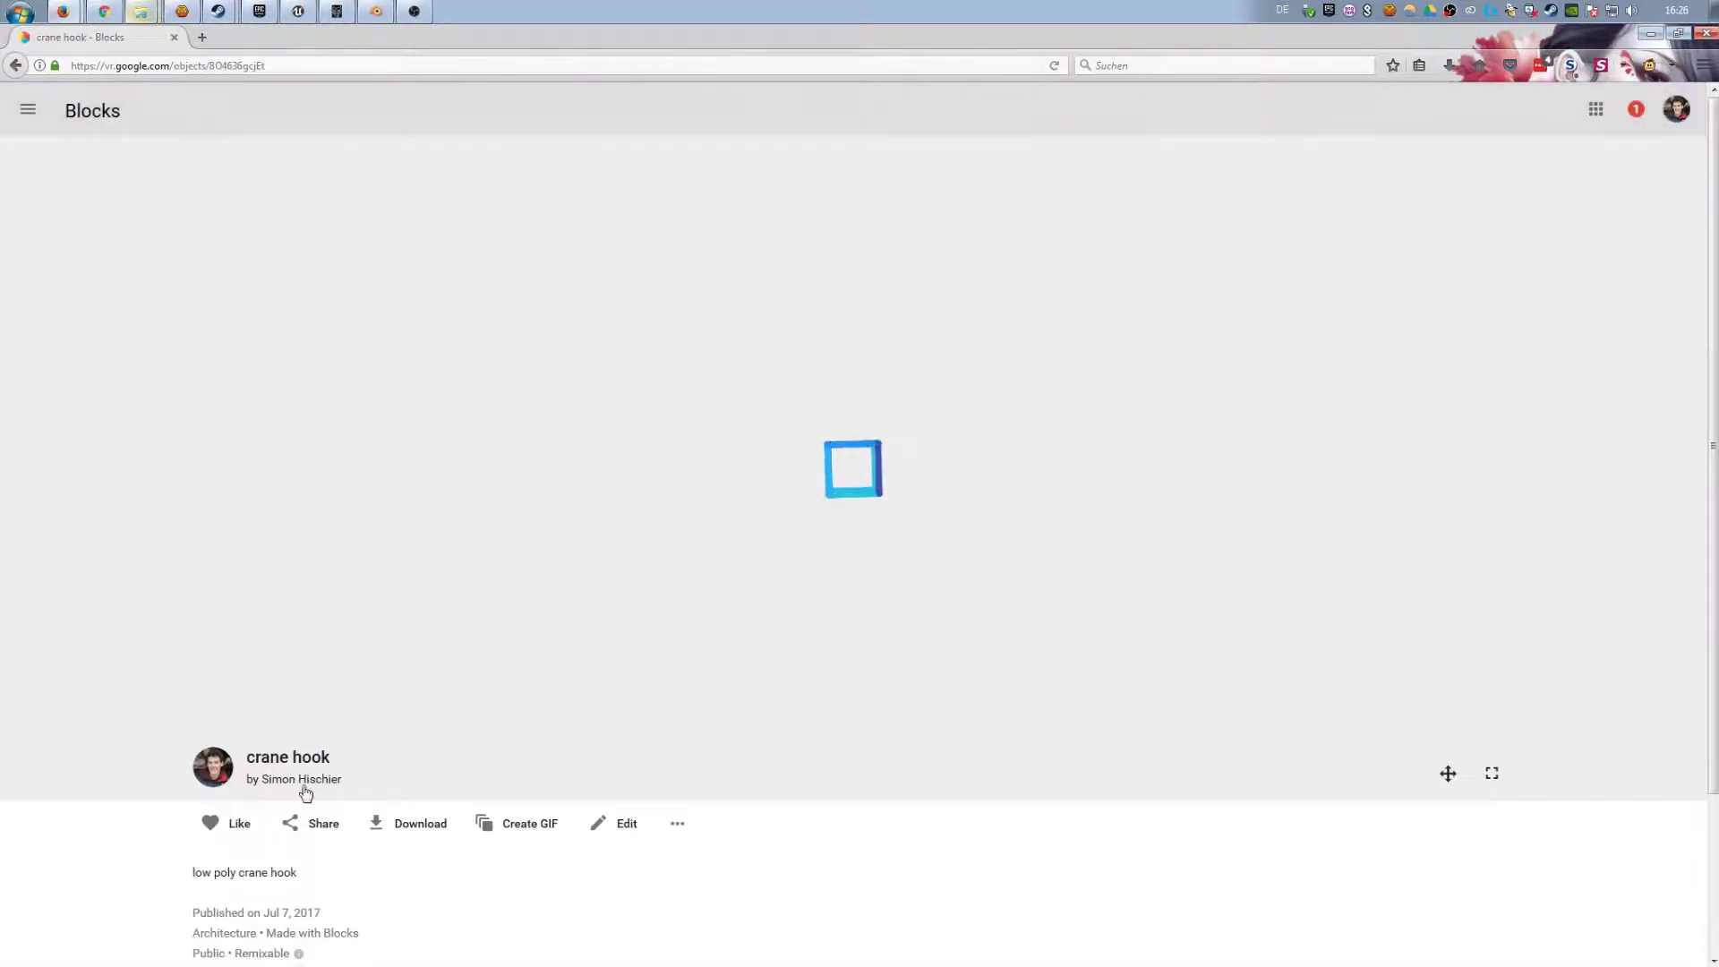
click(417, 831)
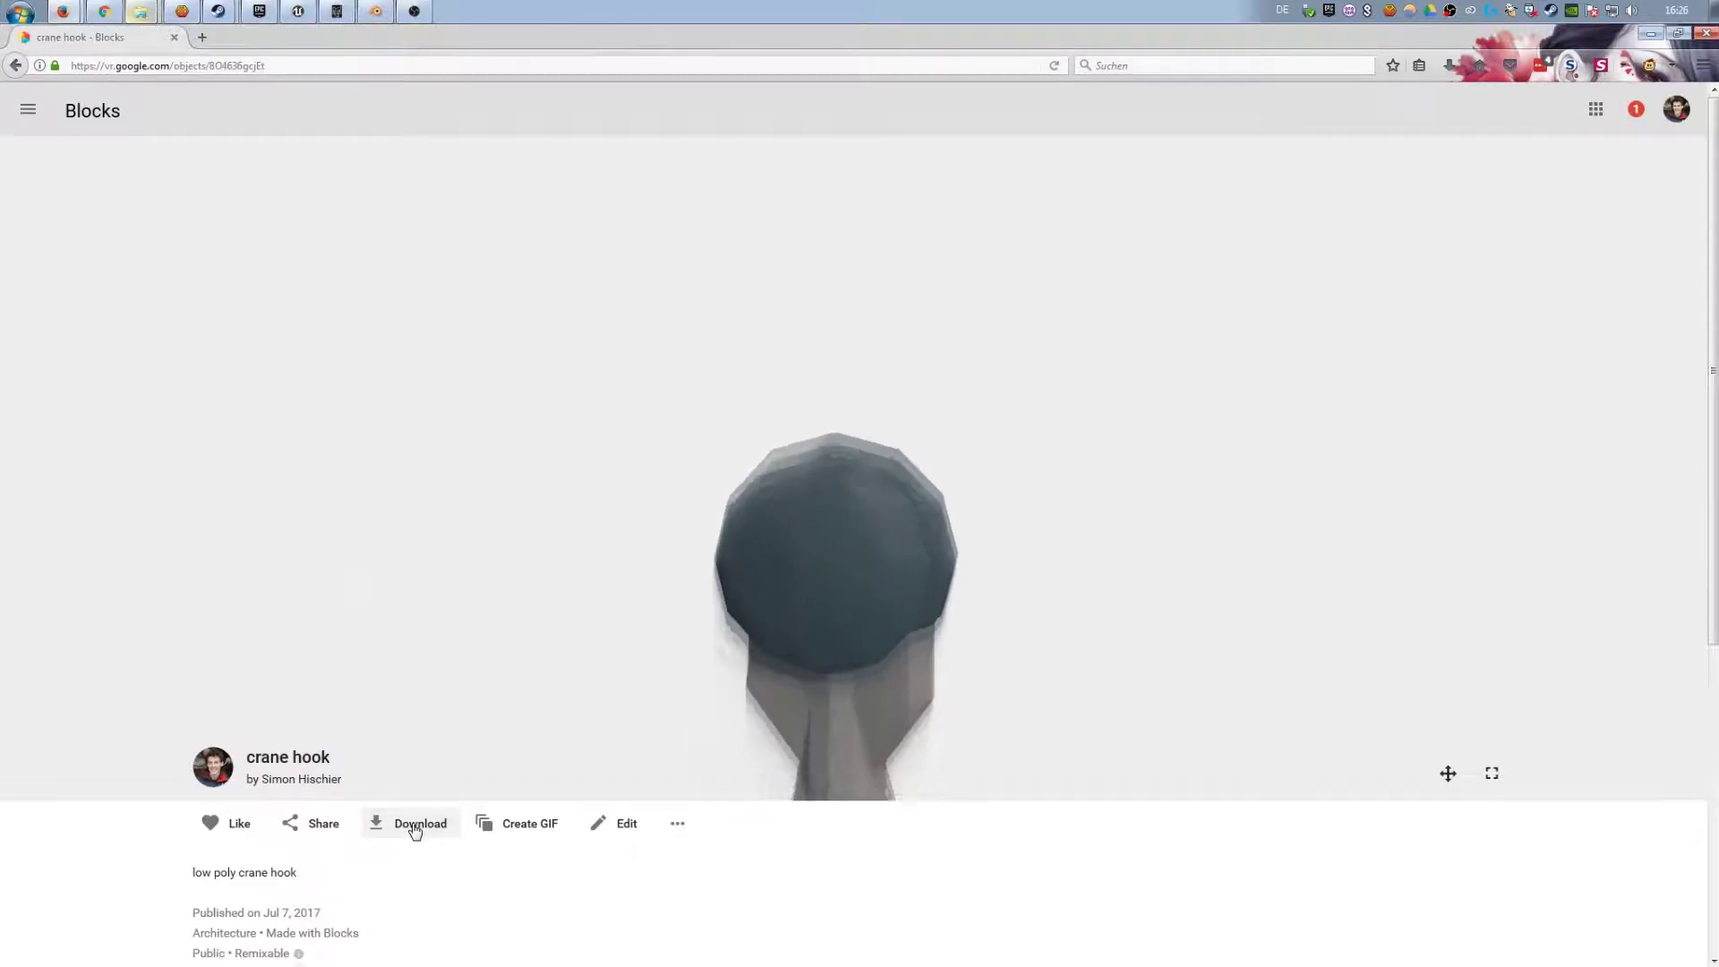
click(492, 504)
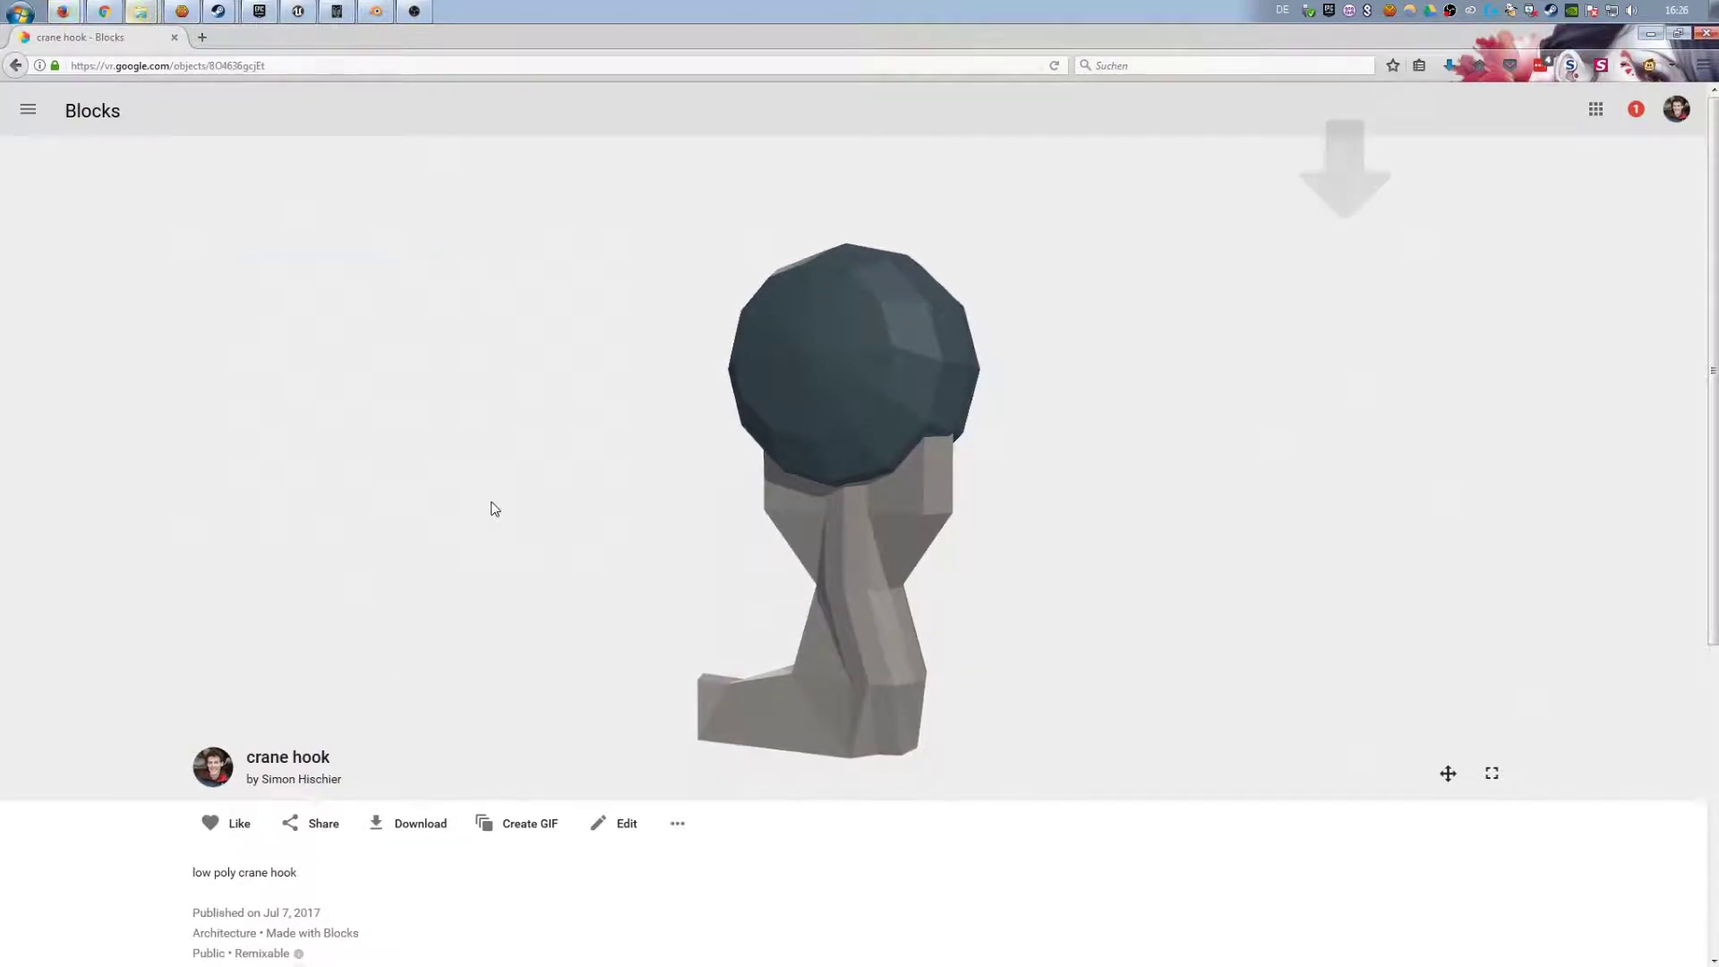
click(1652, 39)
- Extract the zip with 7-Zip into folder 8O4636gcjEt_obj and open that folder
click(1057, 450)
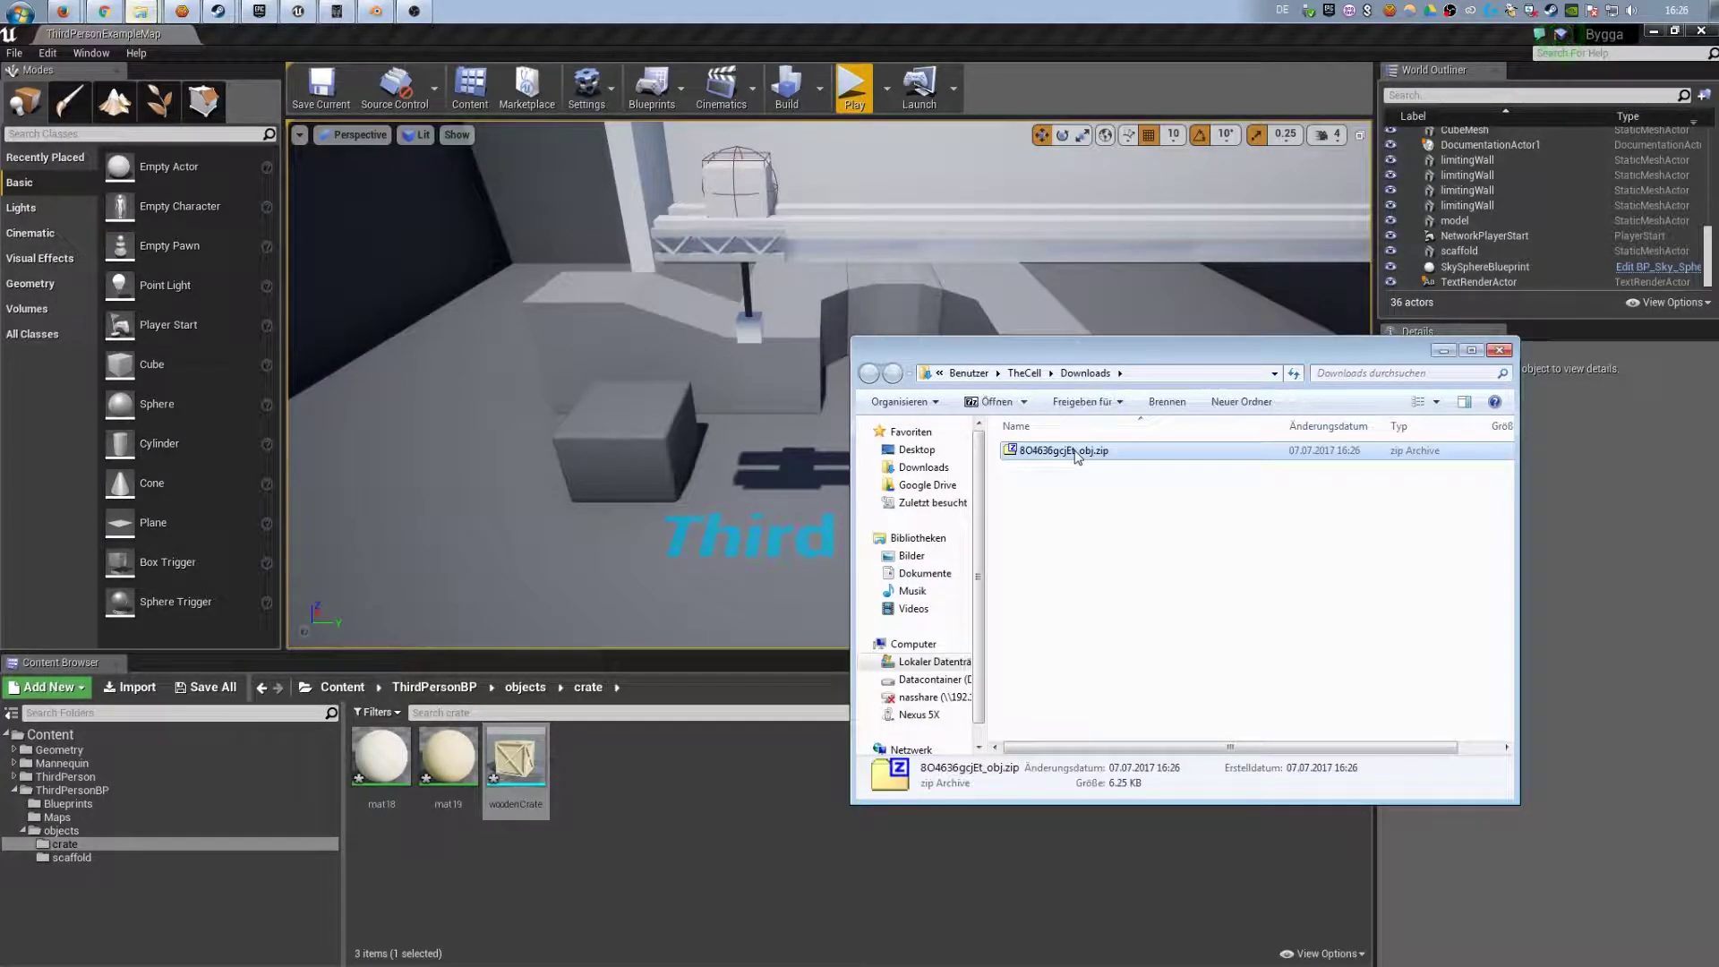
right_click(1074, 451)
mouse_move(1186, 505)
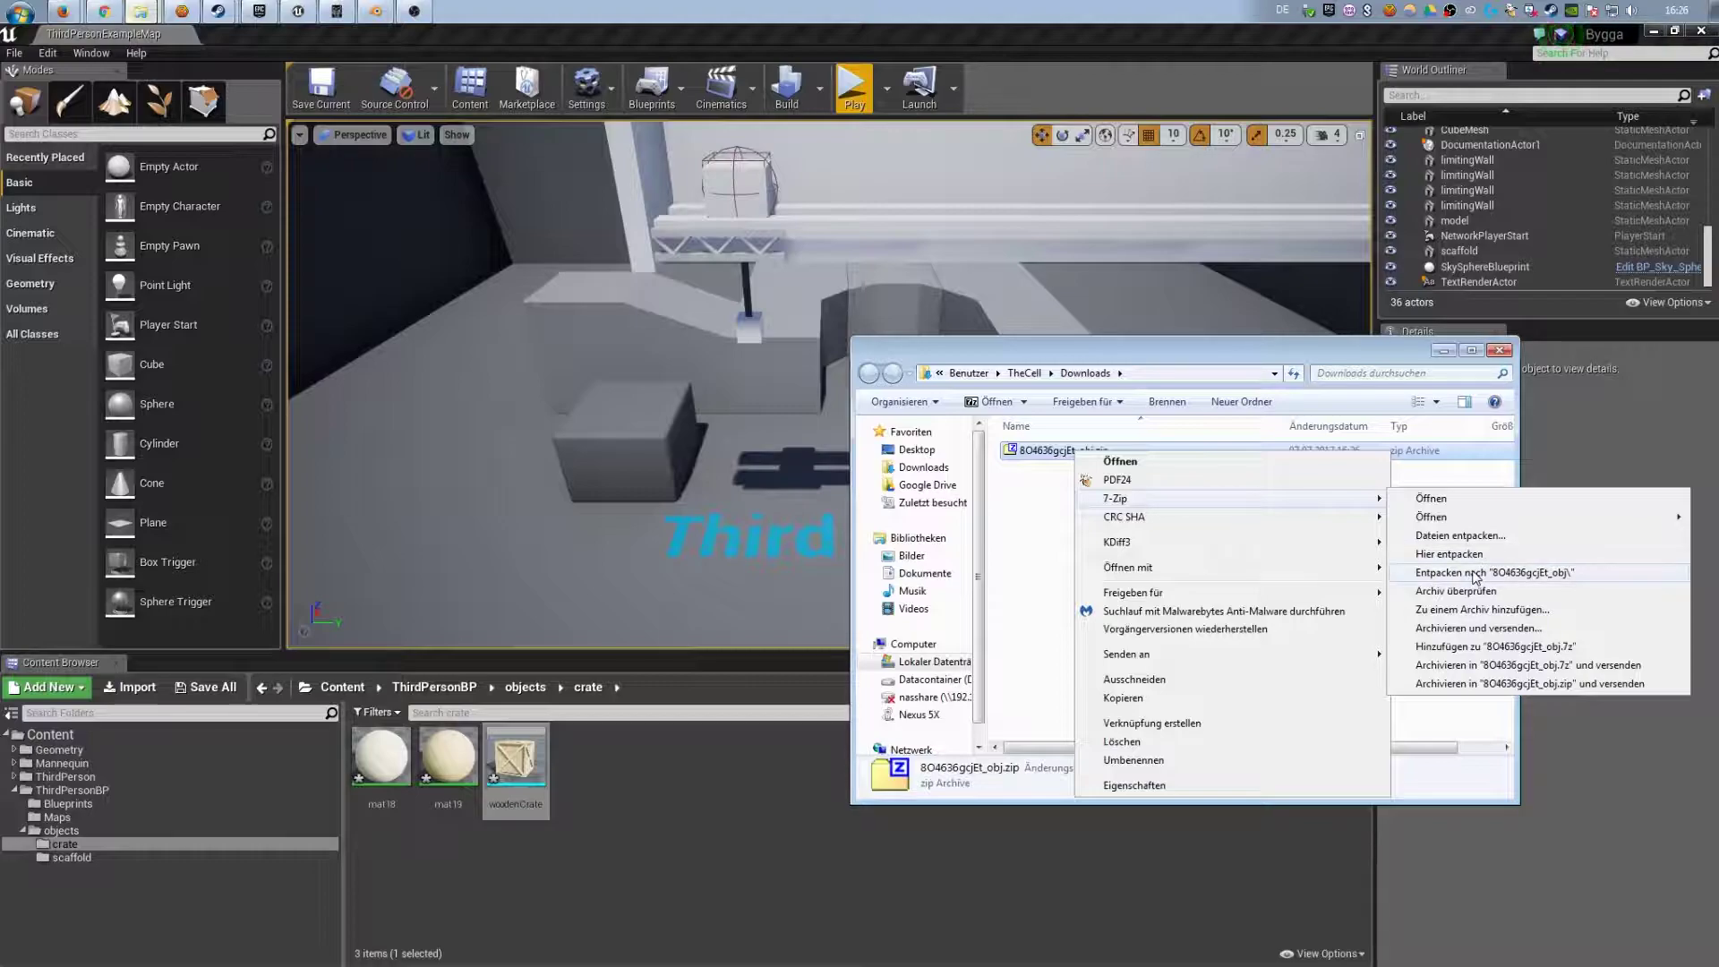
click(1476, 573)
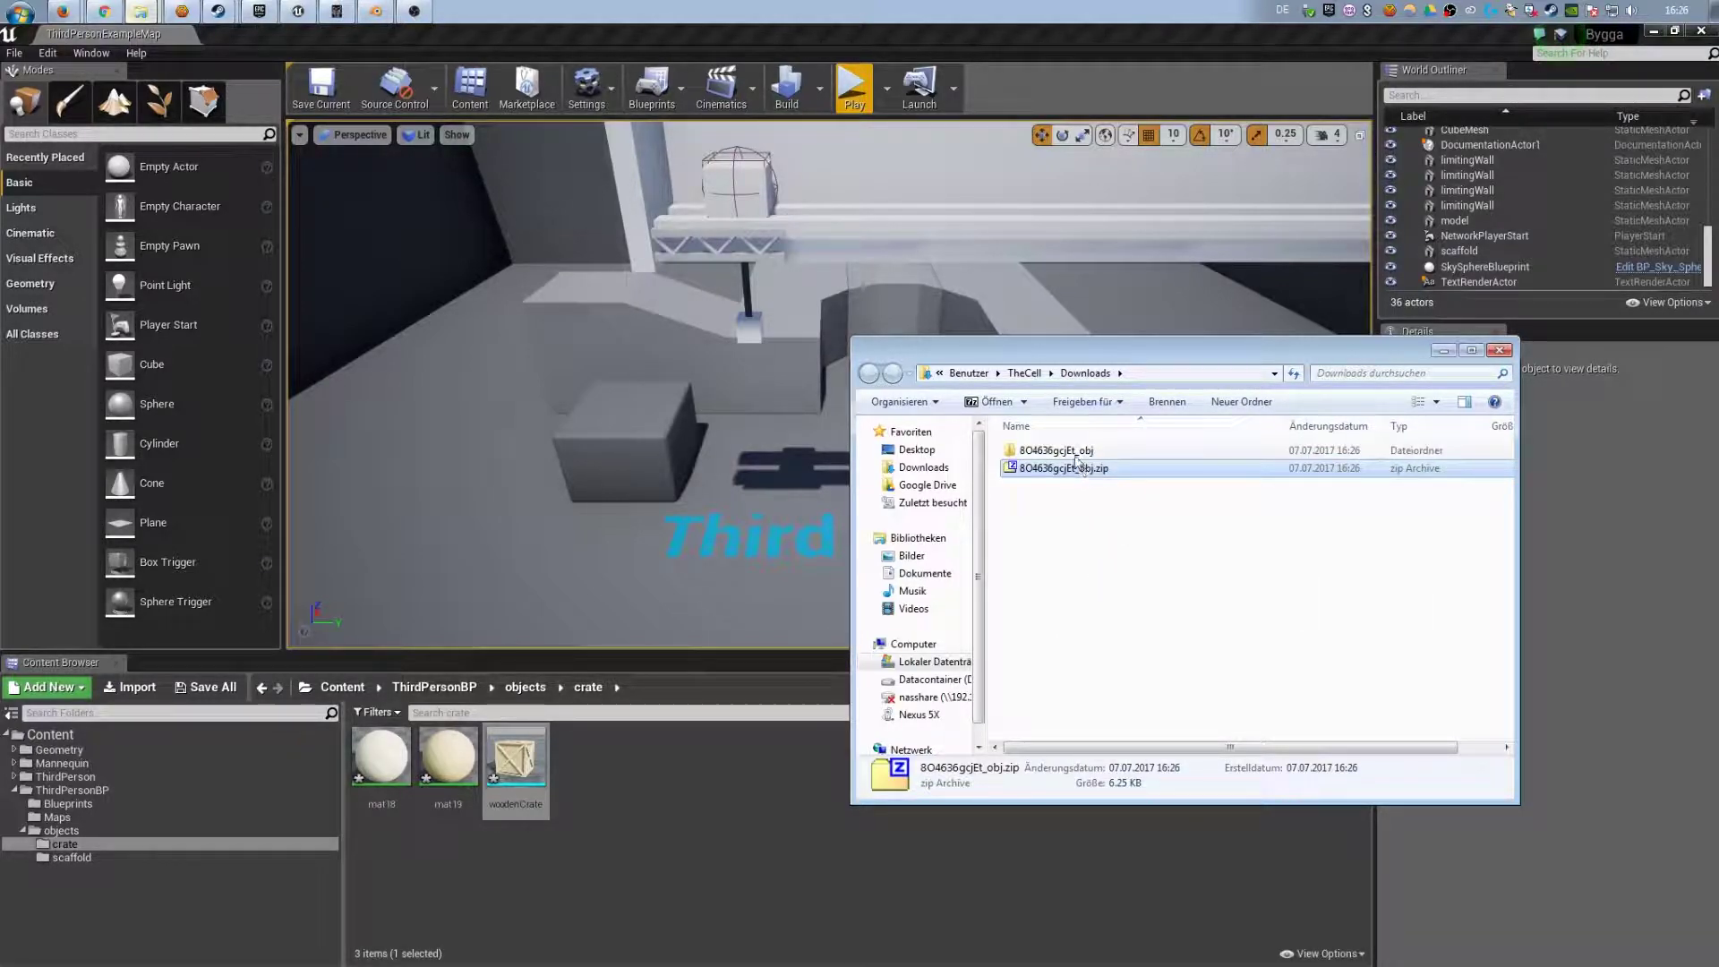
key(Return)
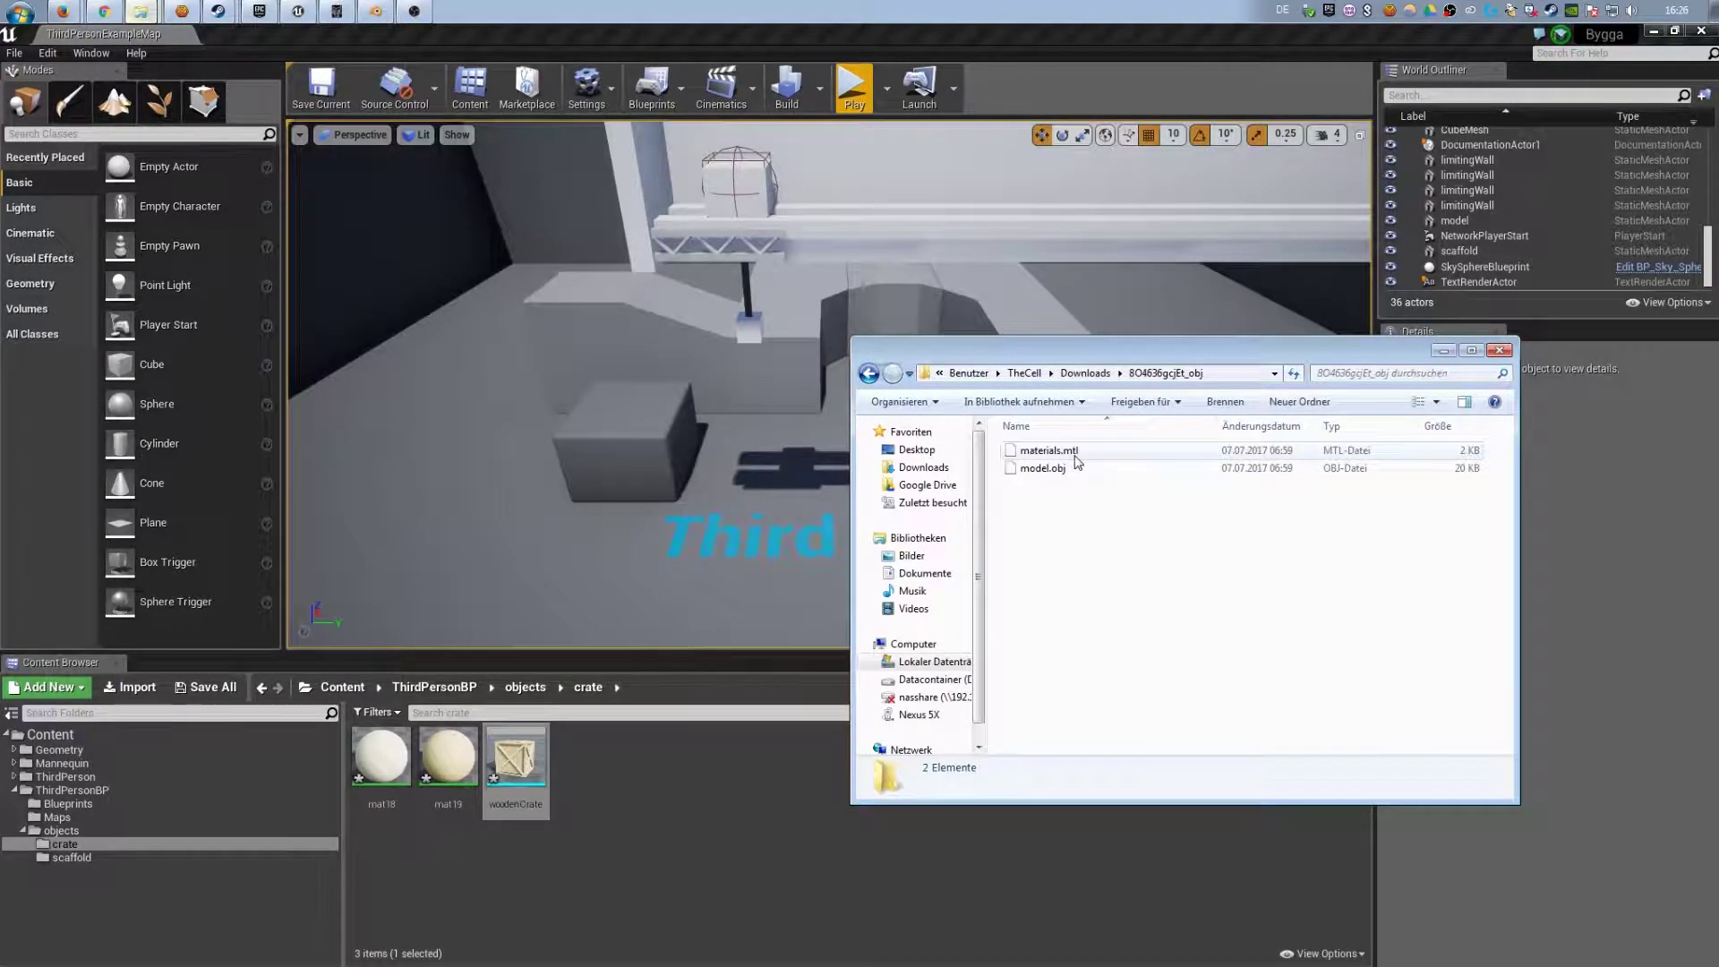
click(376, 12)
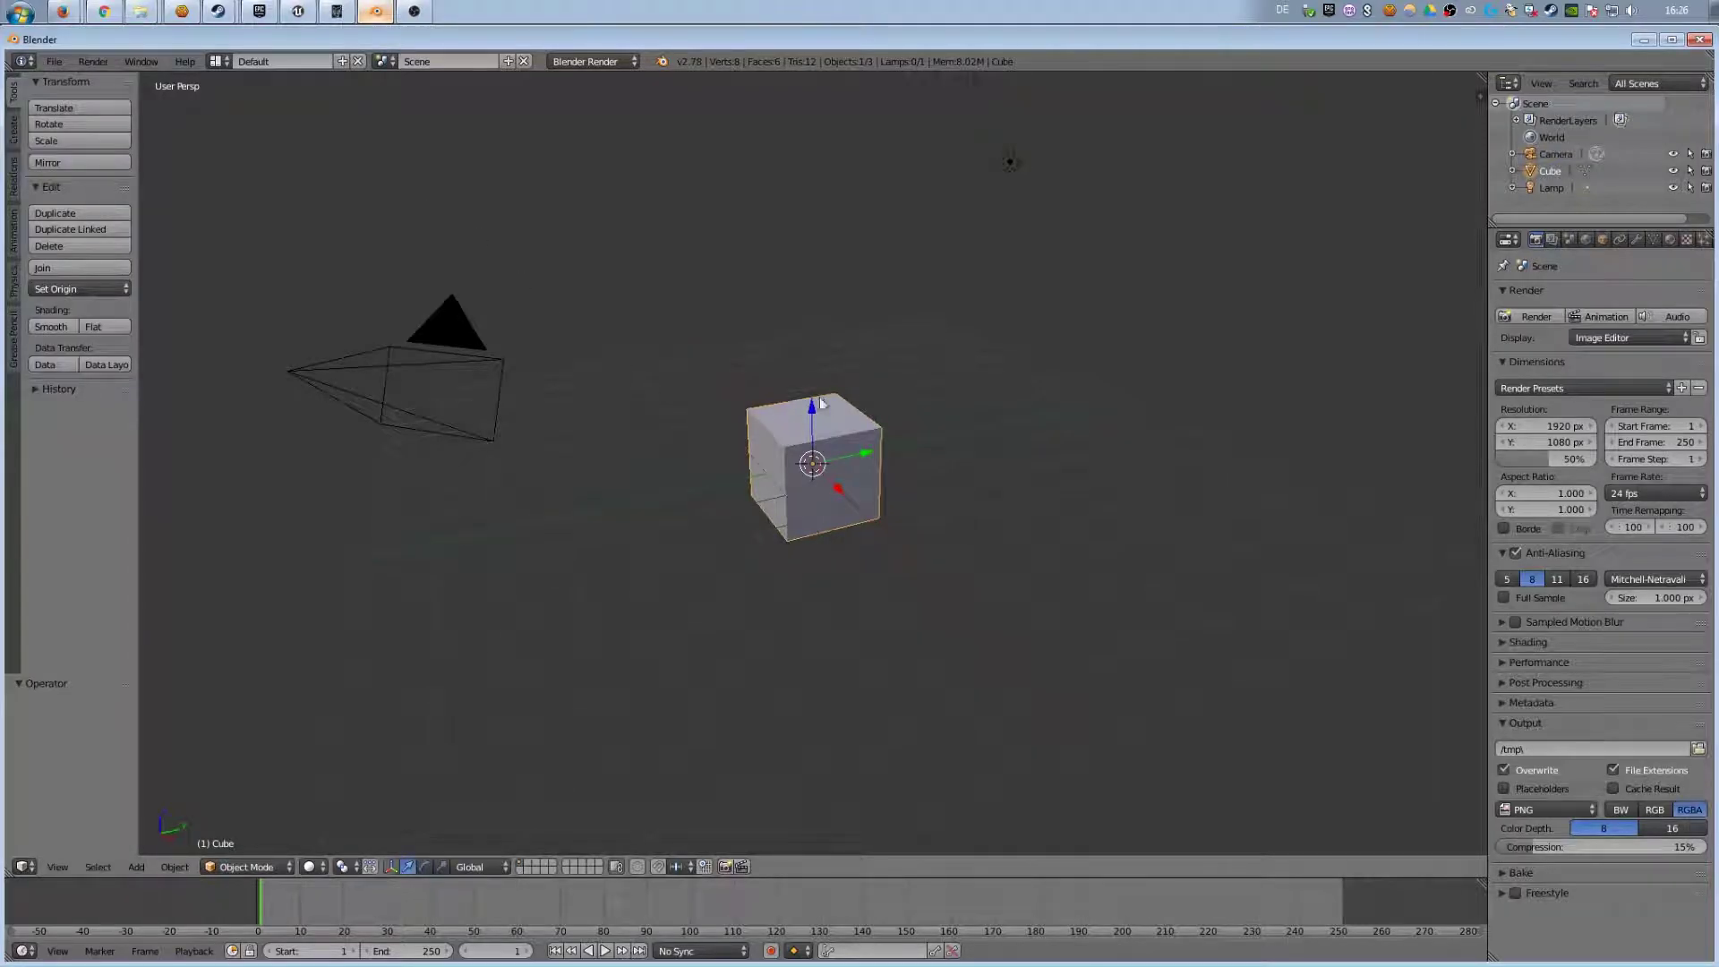
- Delete the default Cube from the Blender scene
click(876, 328)
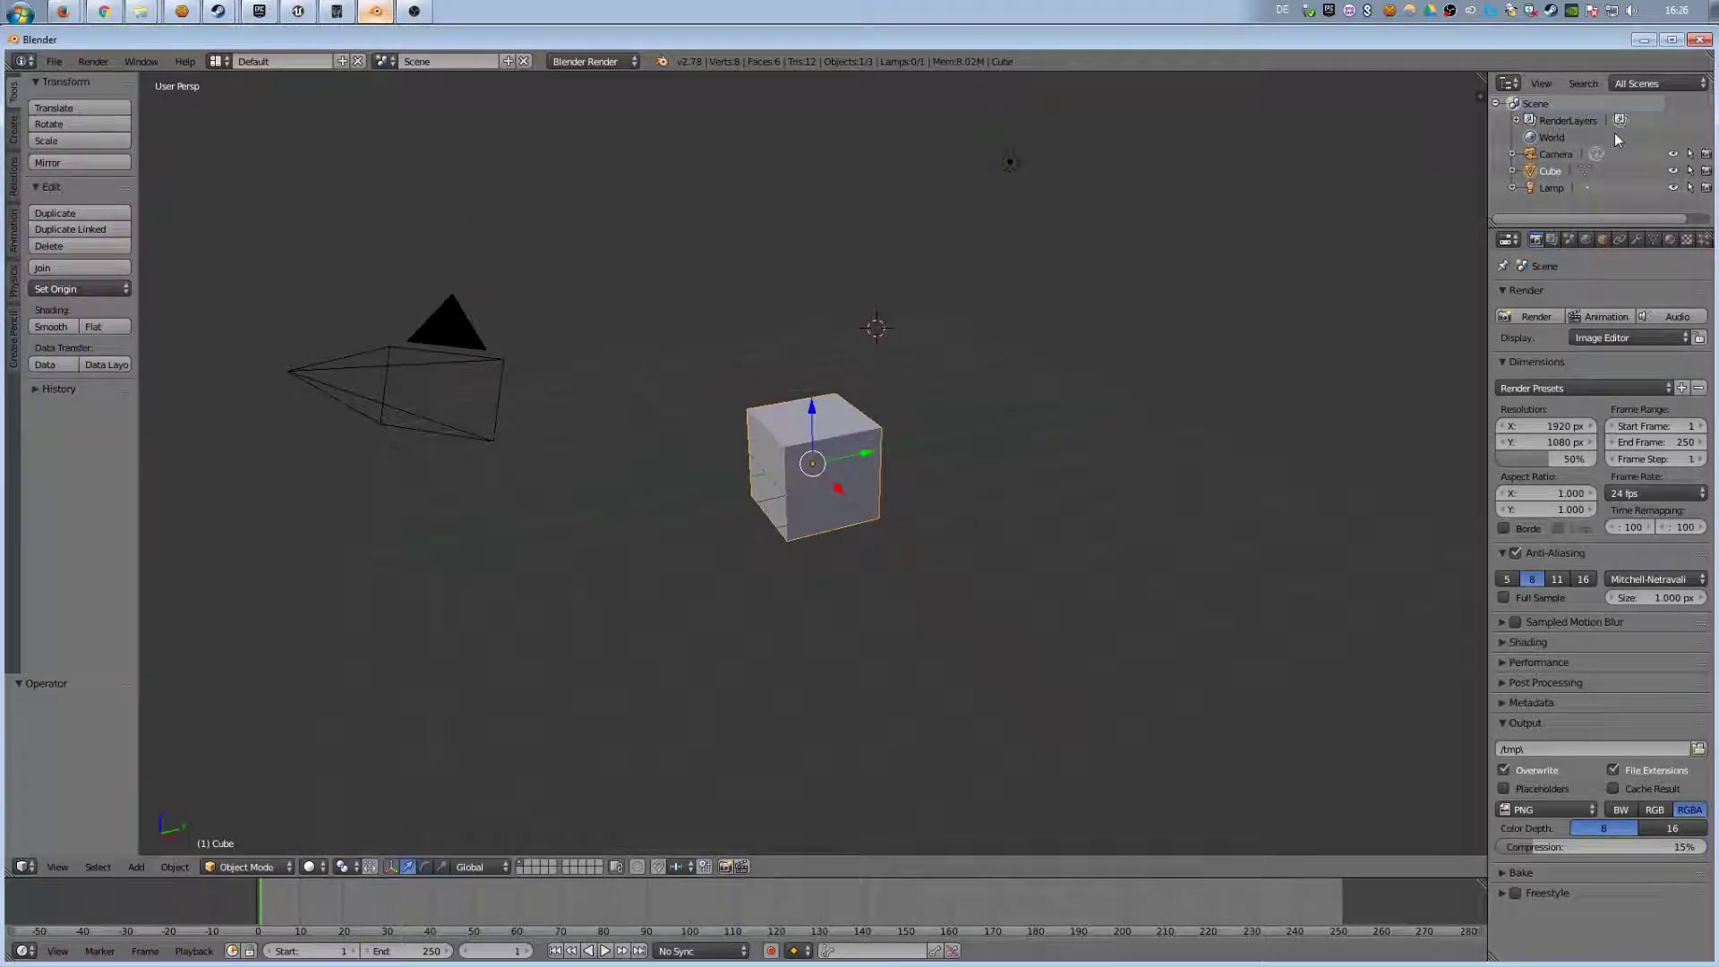
right_click(1552, 177)
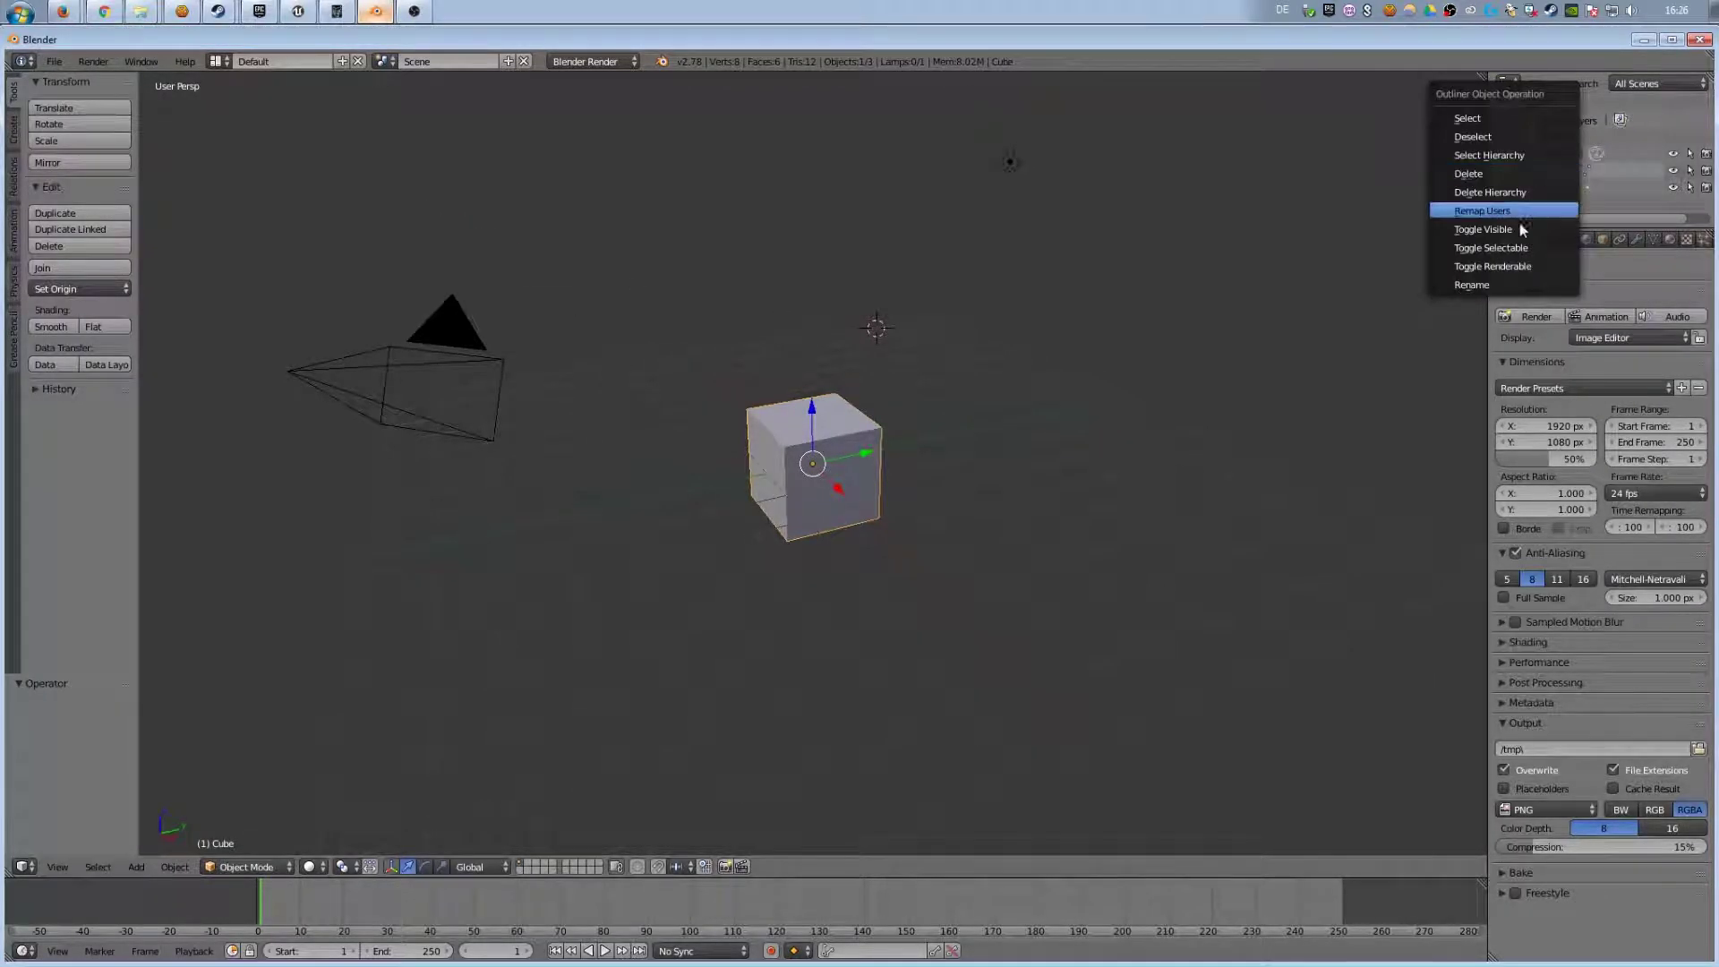
click(1485, 173)
- Import model.obj from Downloads/8O4636gcjEt_obj as a Wavefront OBJ
click(54, 61)
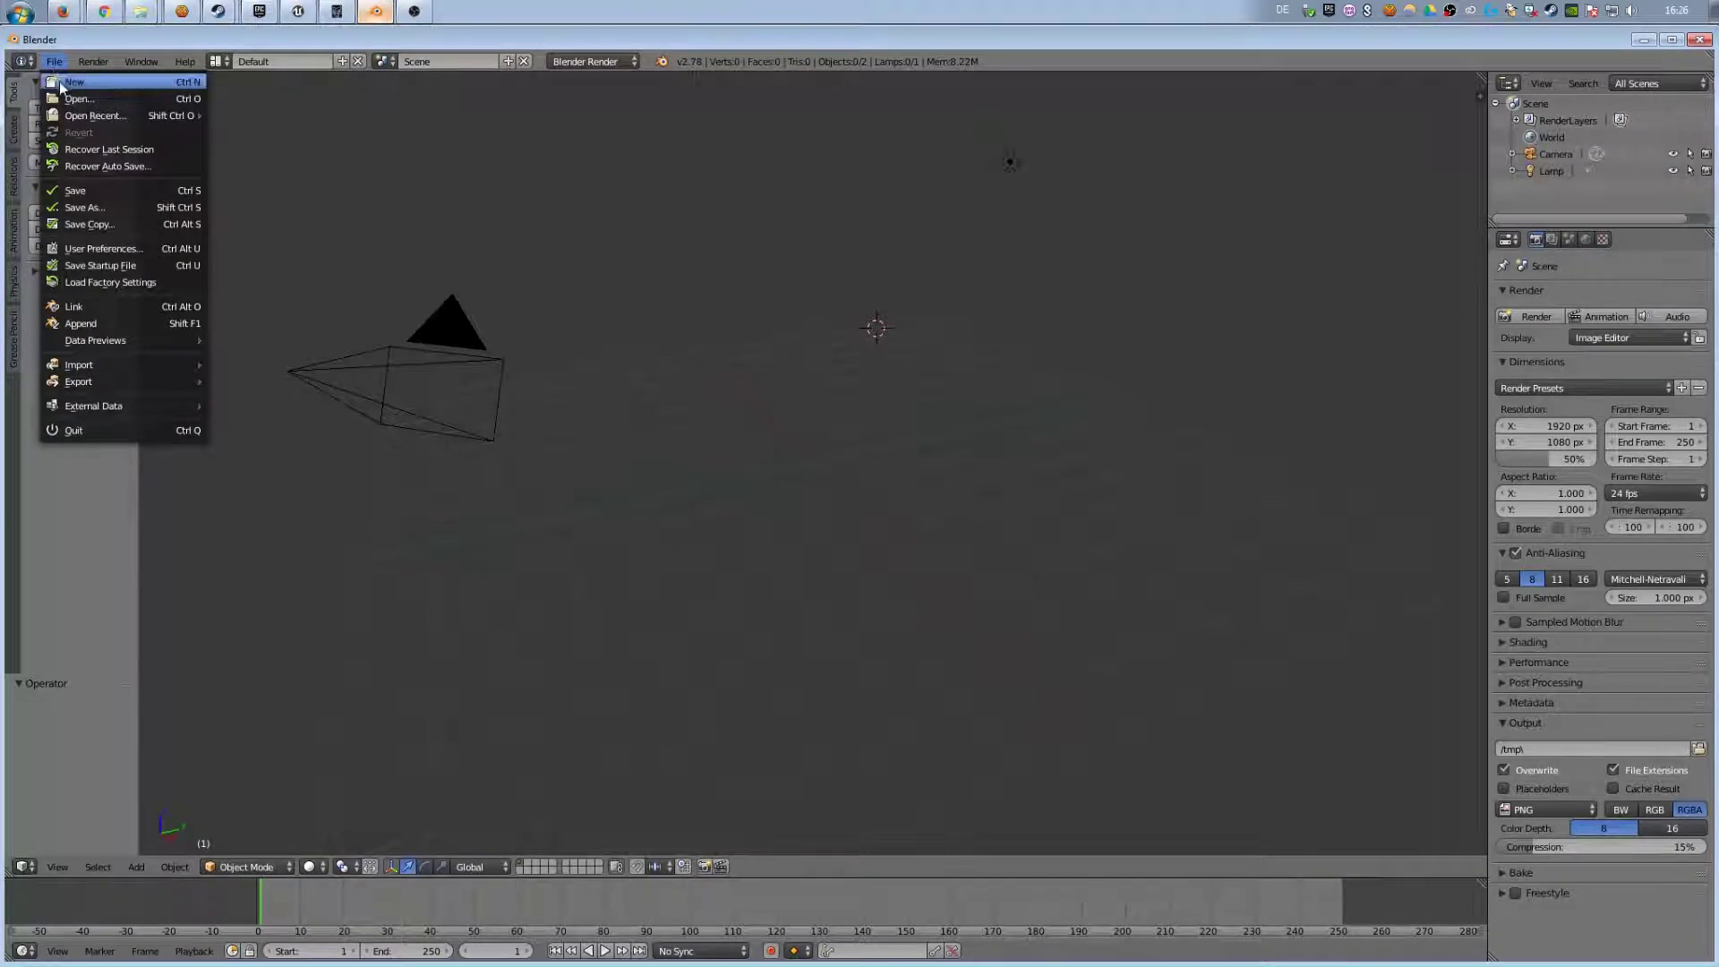
mouse_move(119, 371)
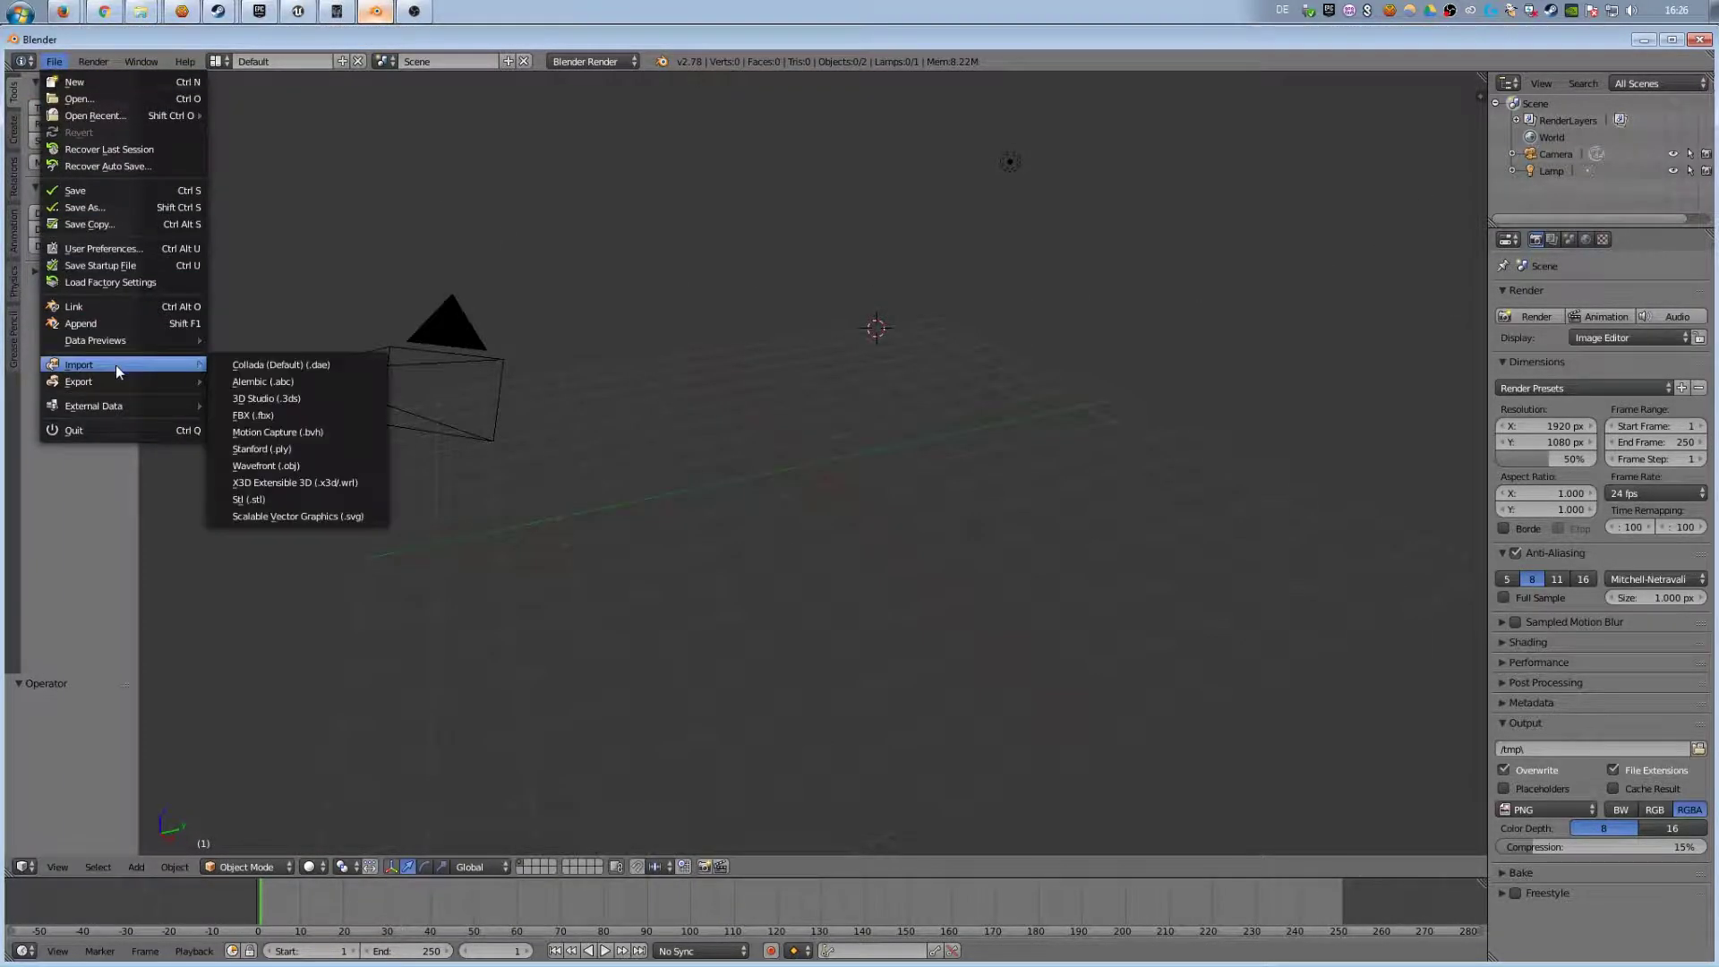
click(337, 462)
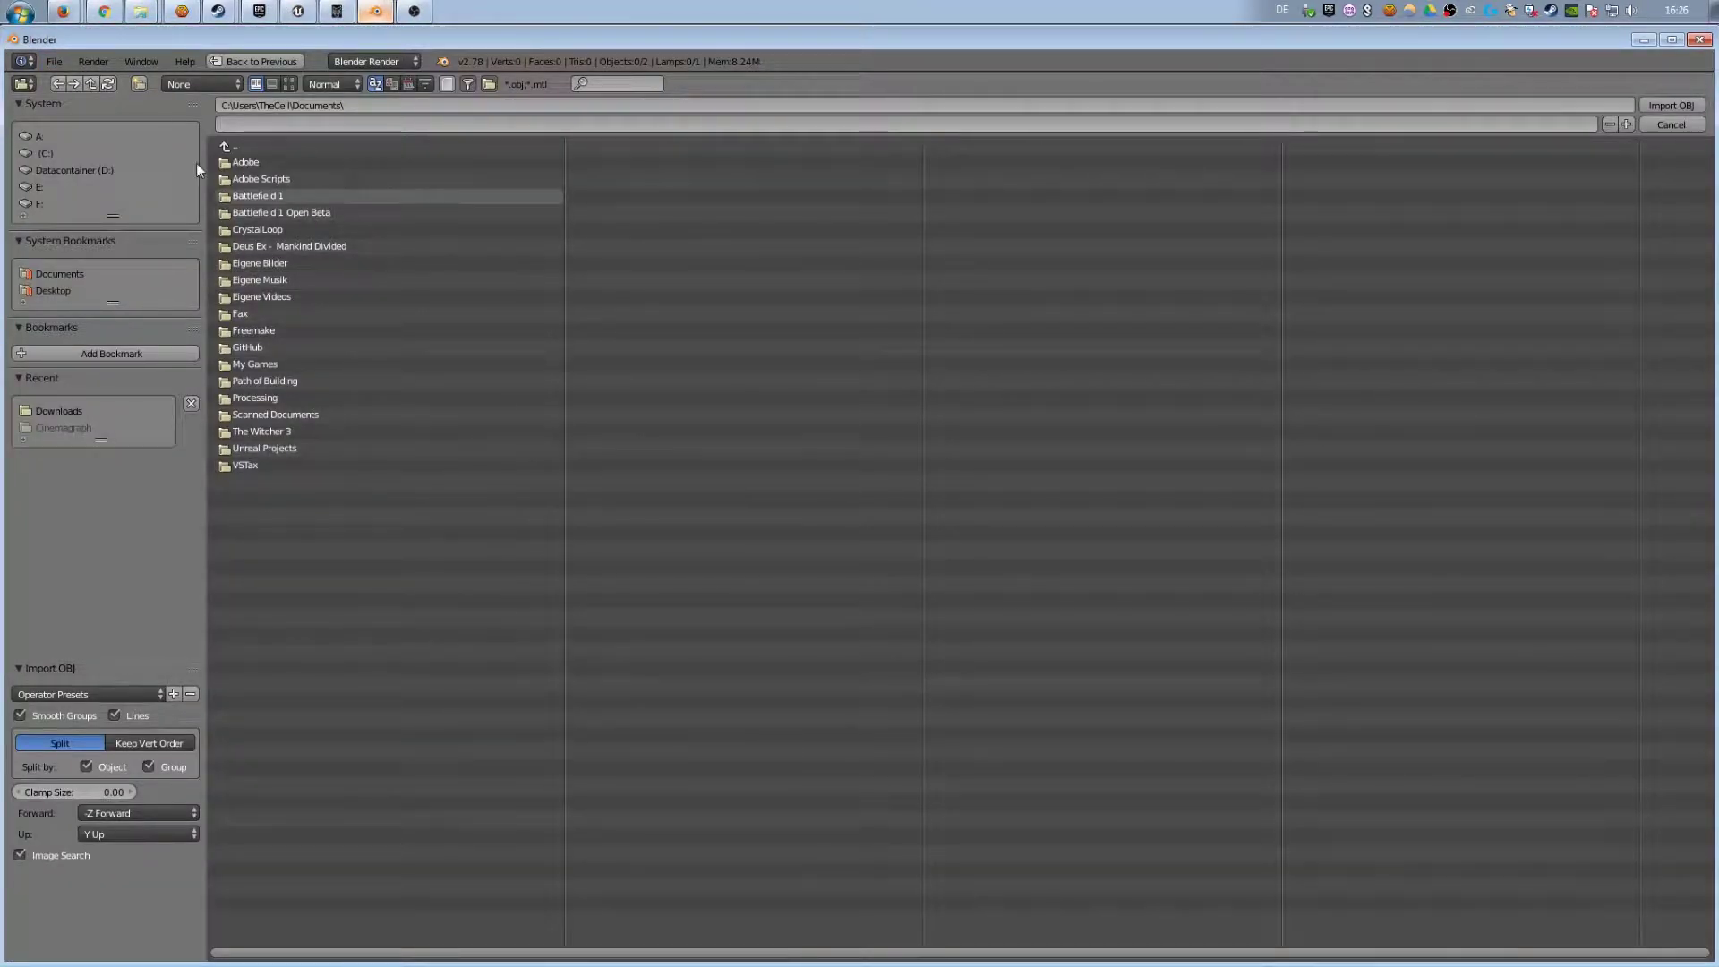
click(236, 146)
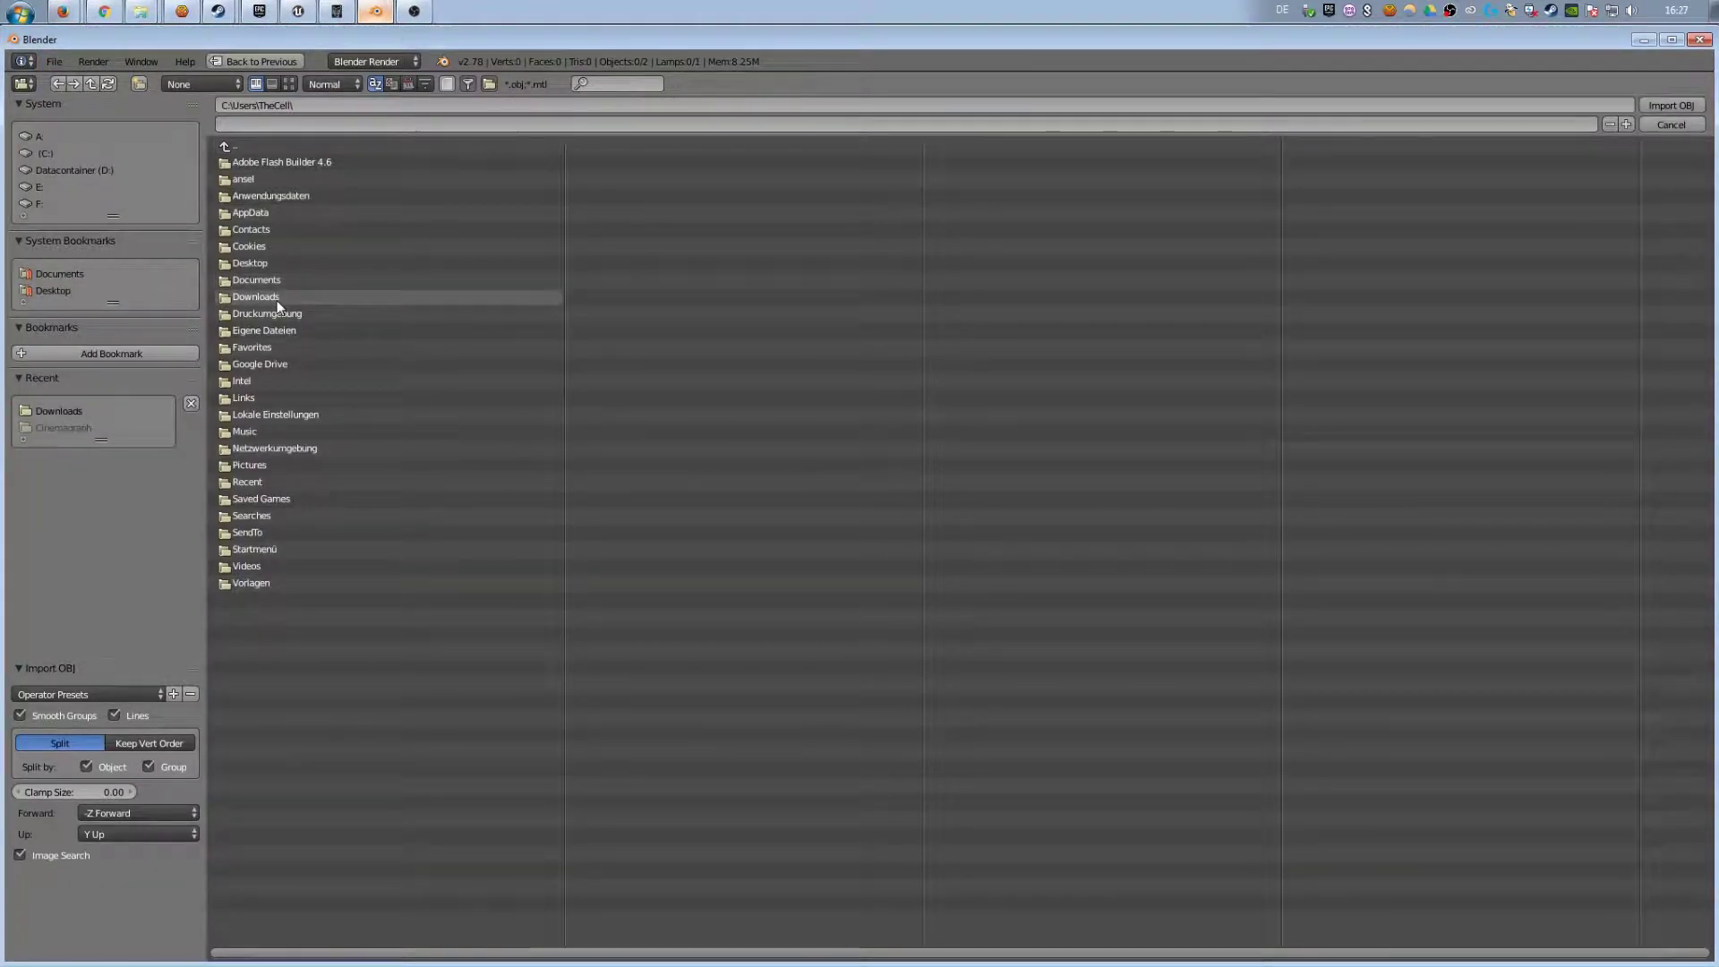
click(277, 297)
click(276, 165)
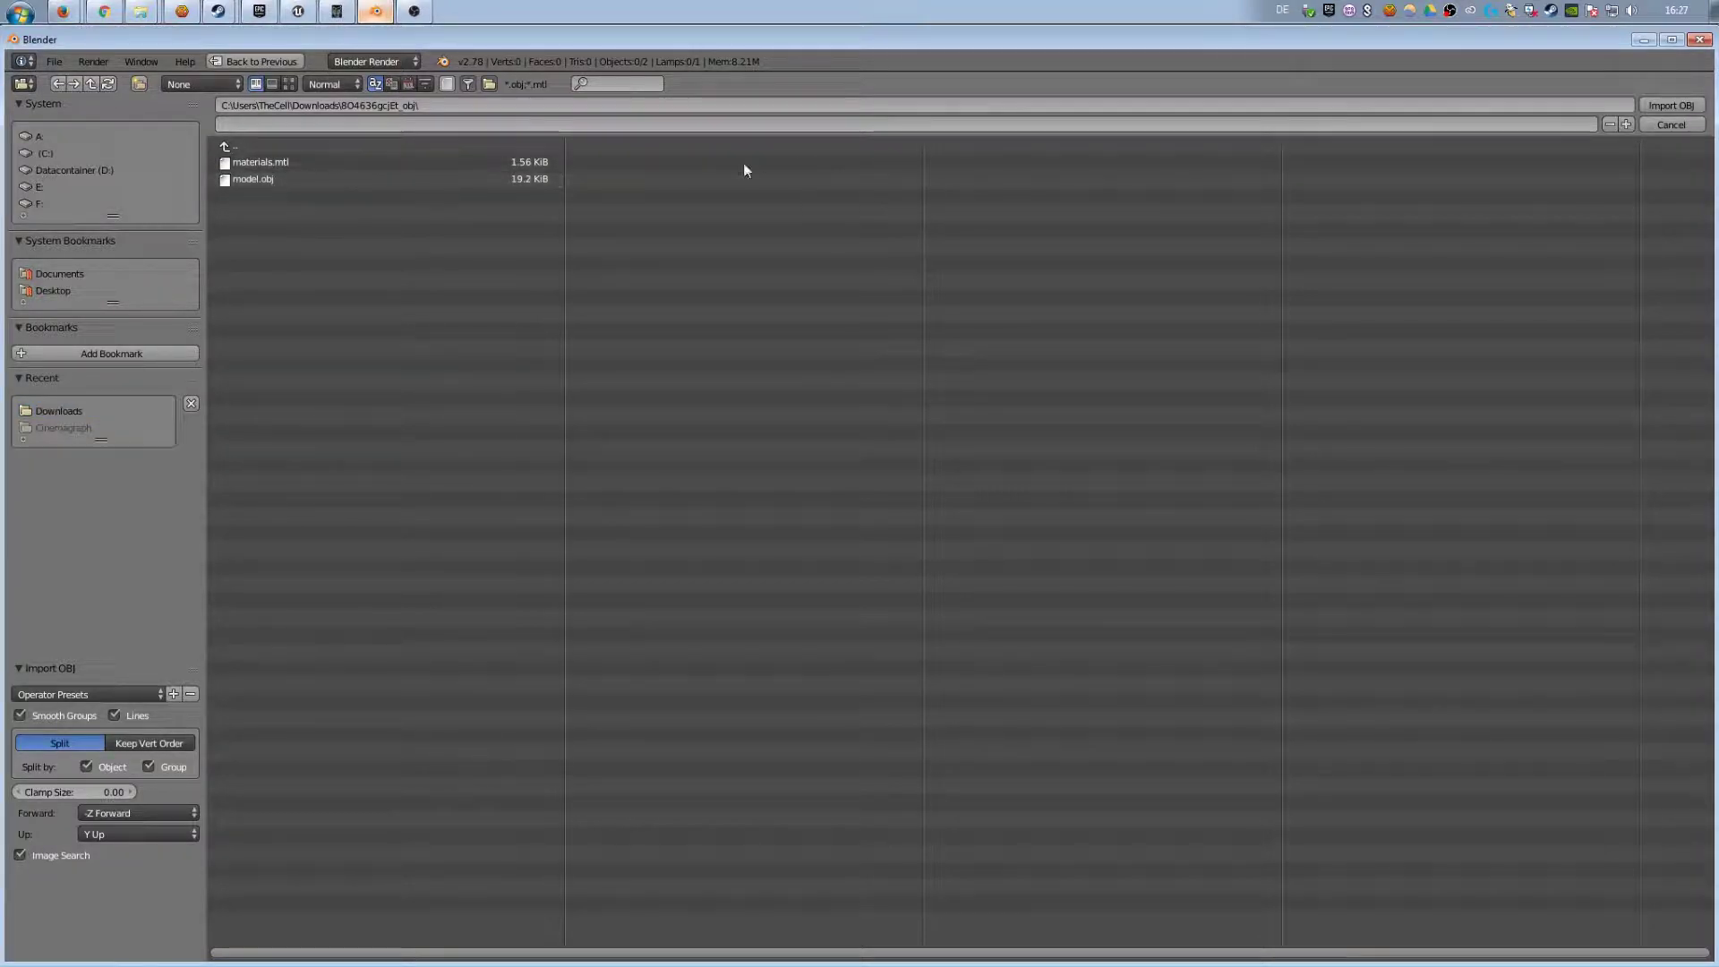
click(272, 179)
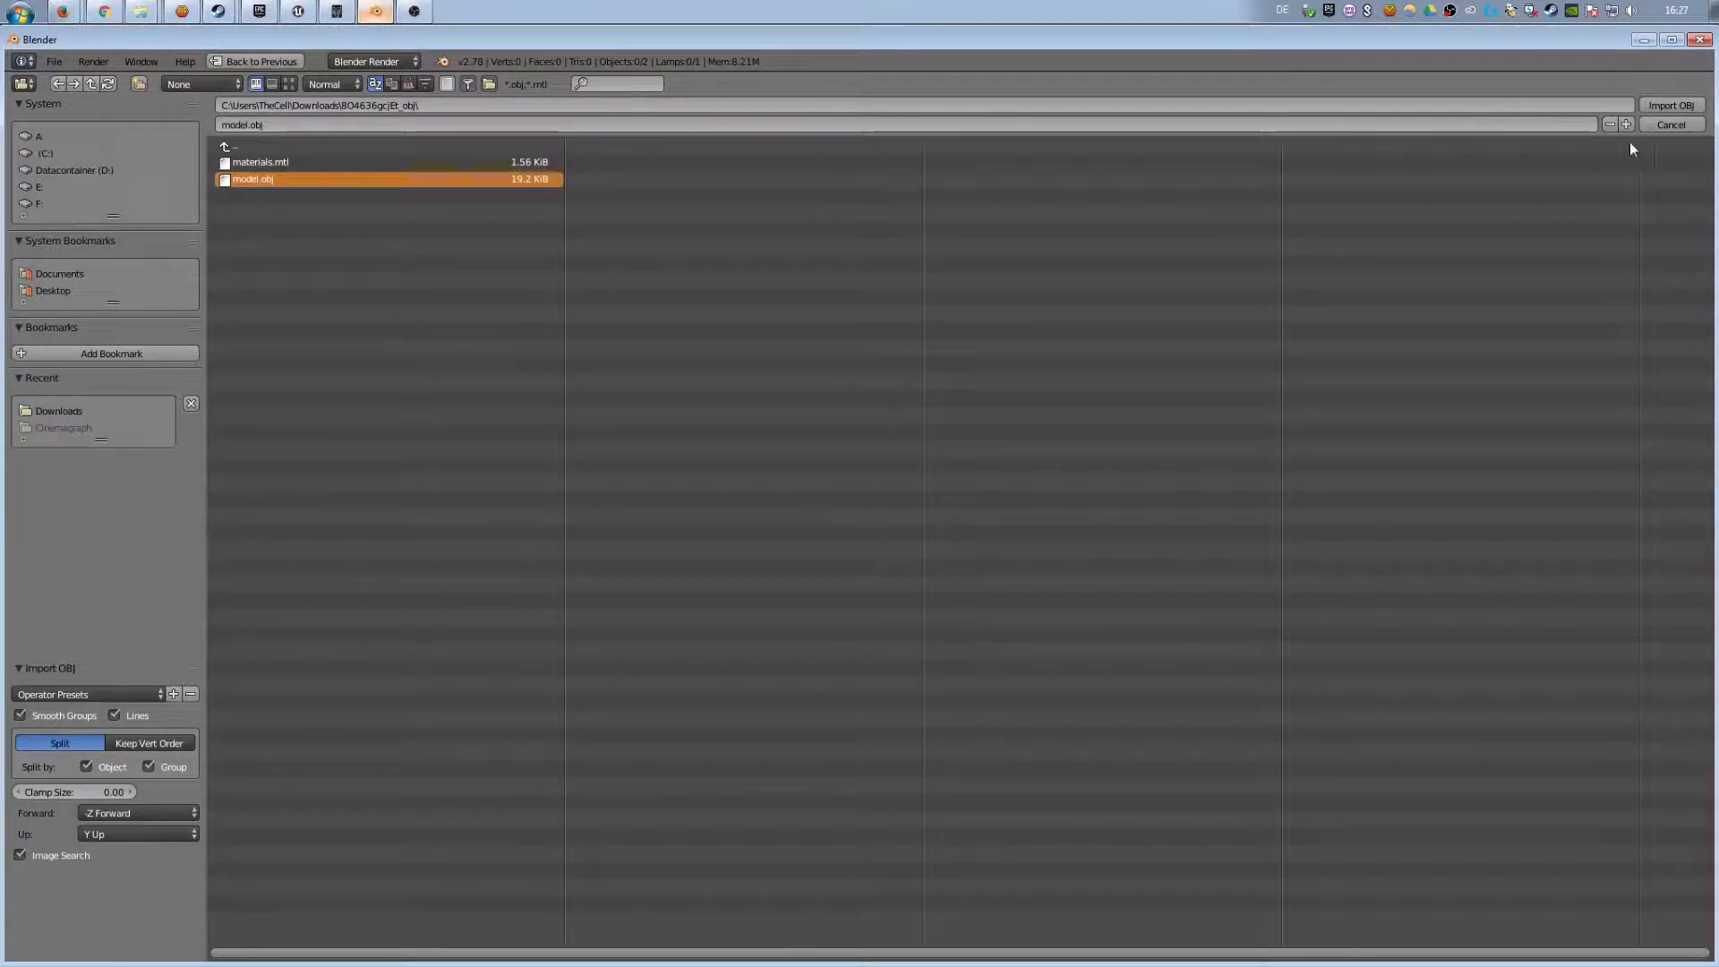
click(1671, 105)
- Move the hook model along Z until it sits at Z -0.020
scroll(775, 494, up, 10)
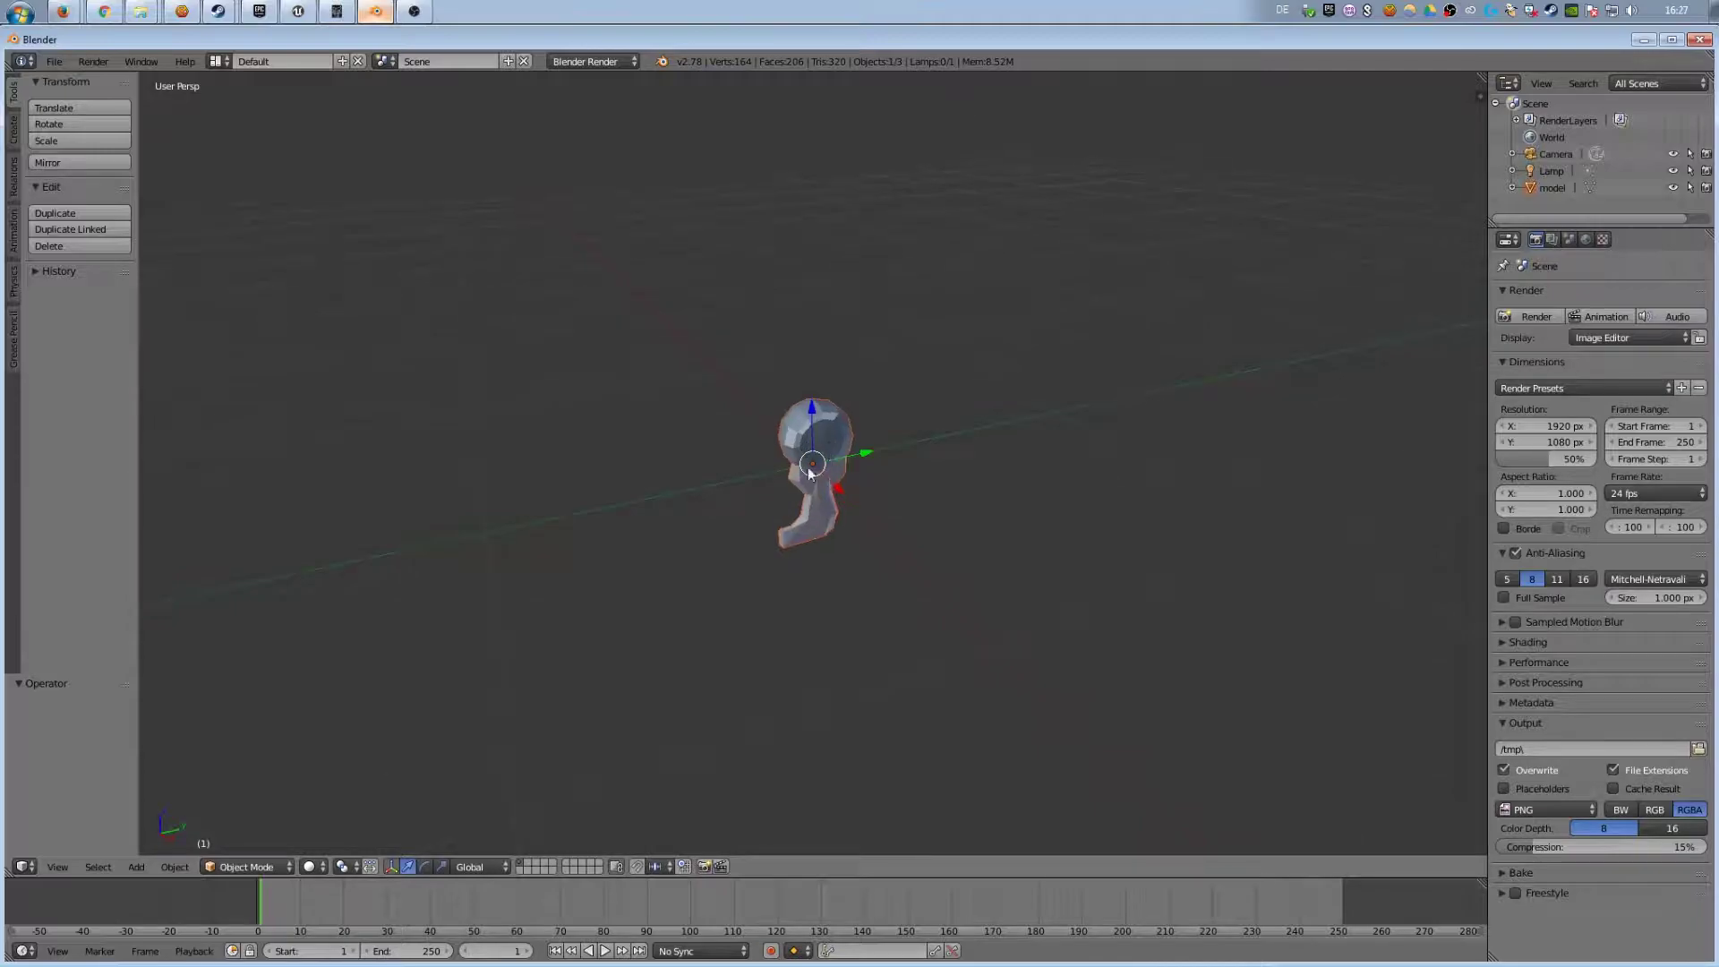
drag(815, 412, 821, 322)
middle_drag(764, 543, 824, 372)
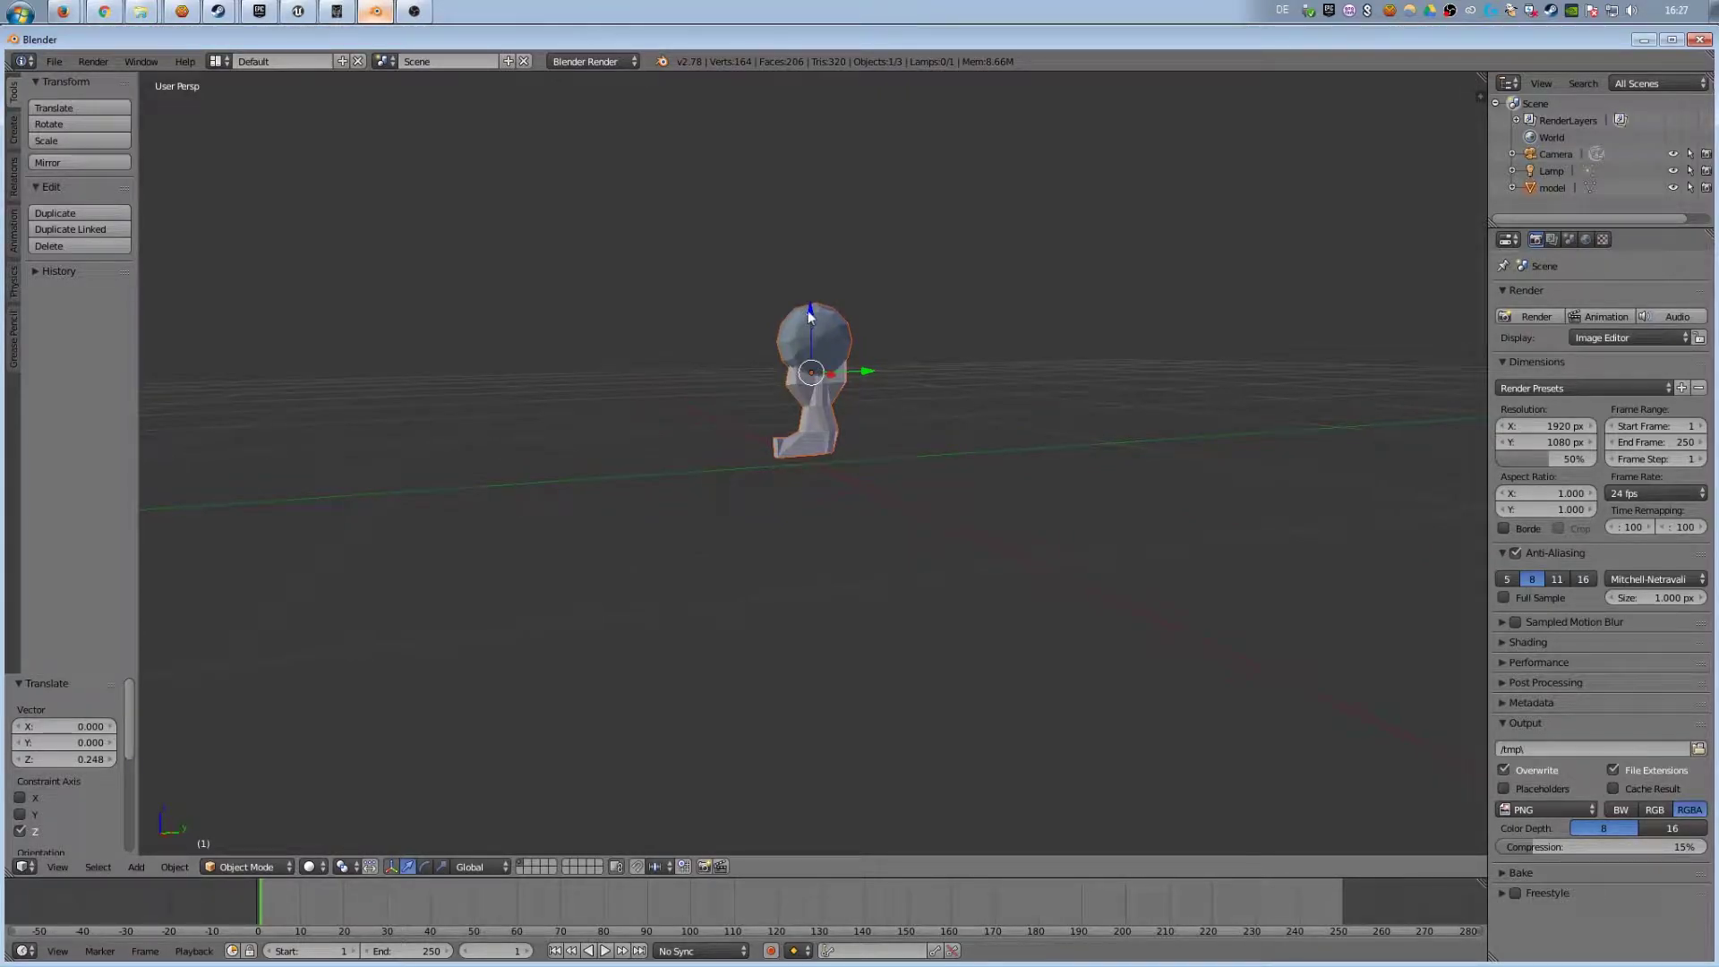
drag(809, 317, 812, 327)
middle_drag(743, 513, 716, 430)
- Export the hook as cranehook.fbx into the Downloads folder
click(56, 62)
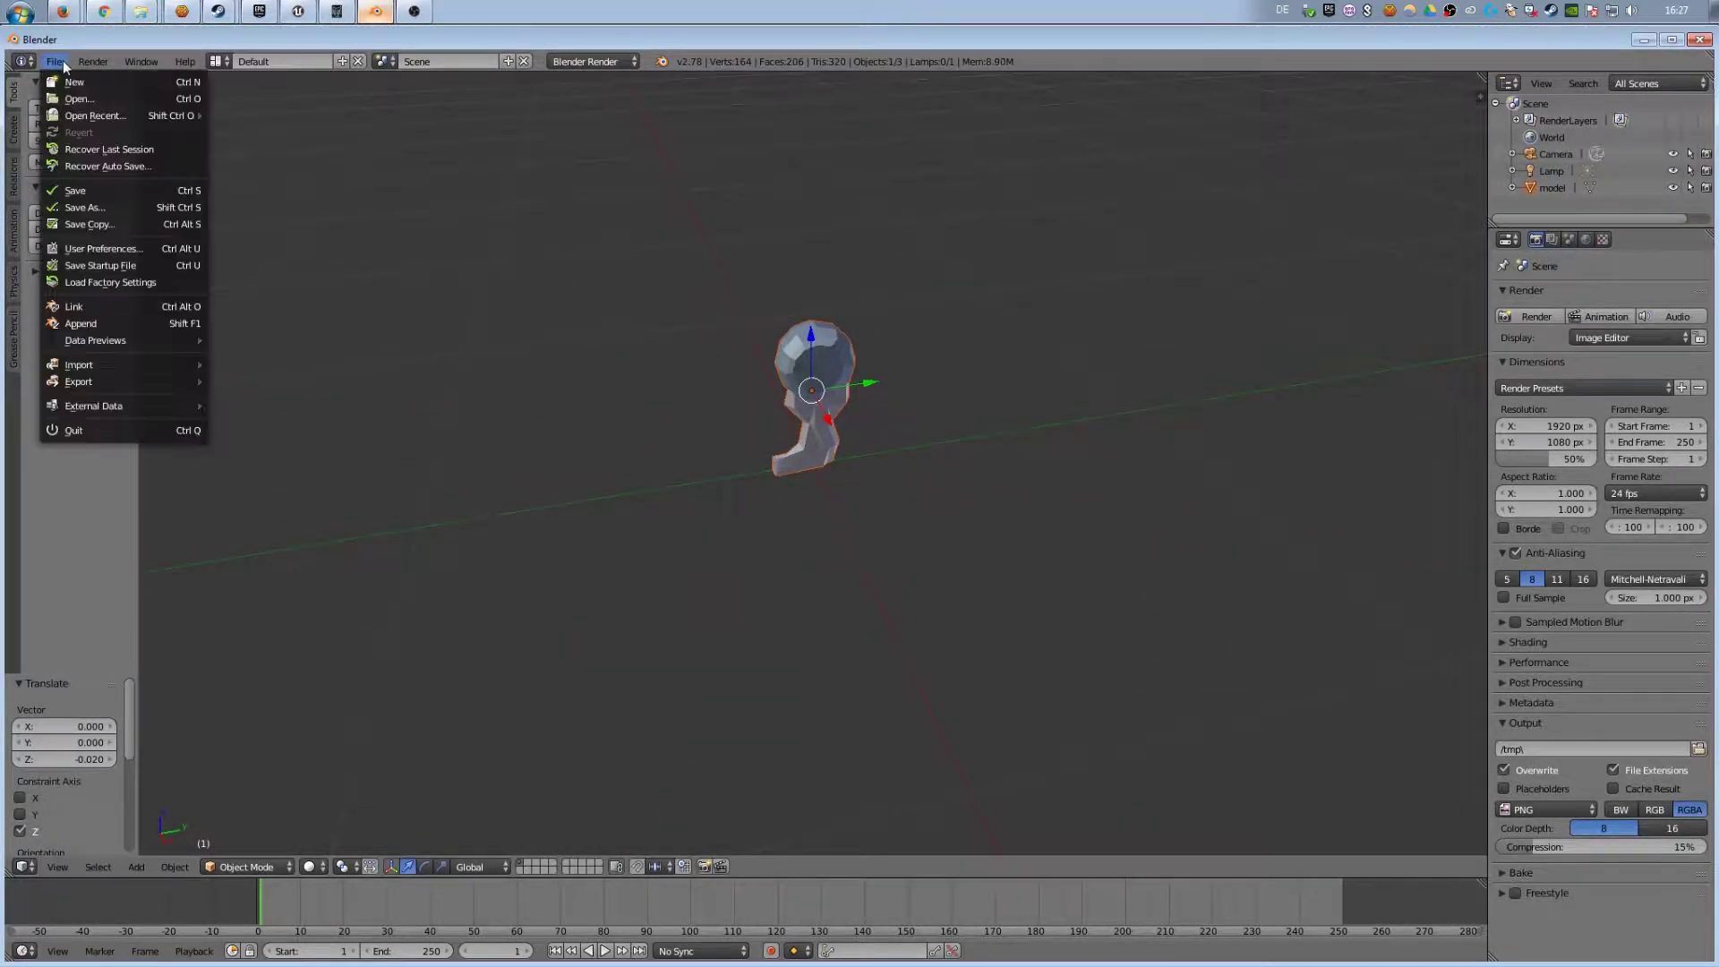
mouse_move(179, 383)
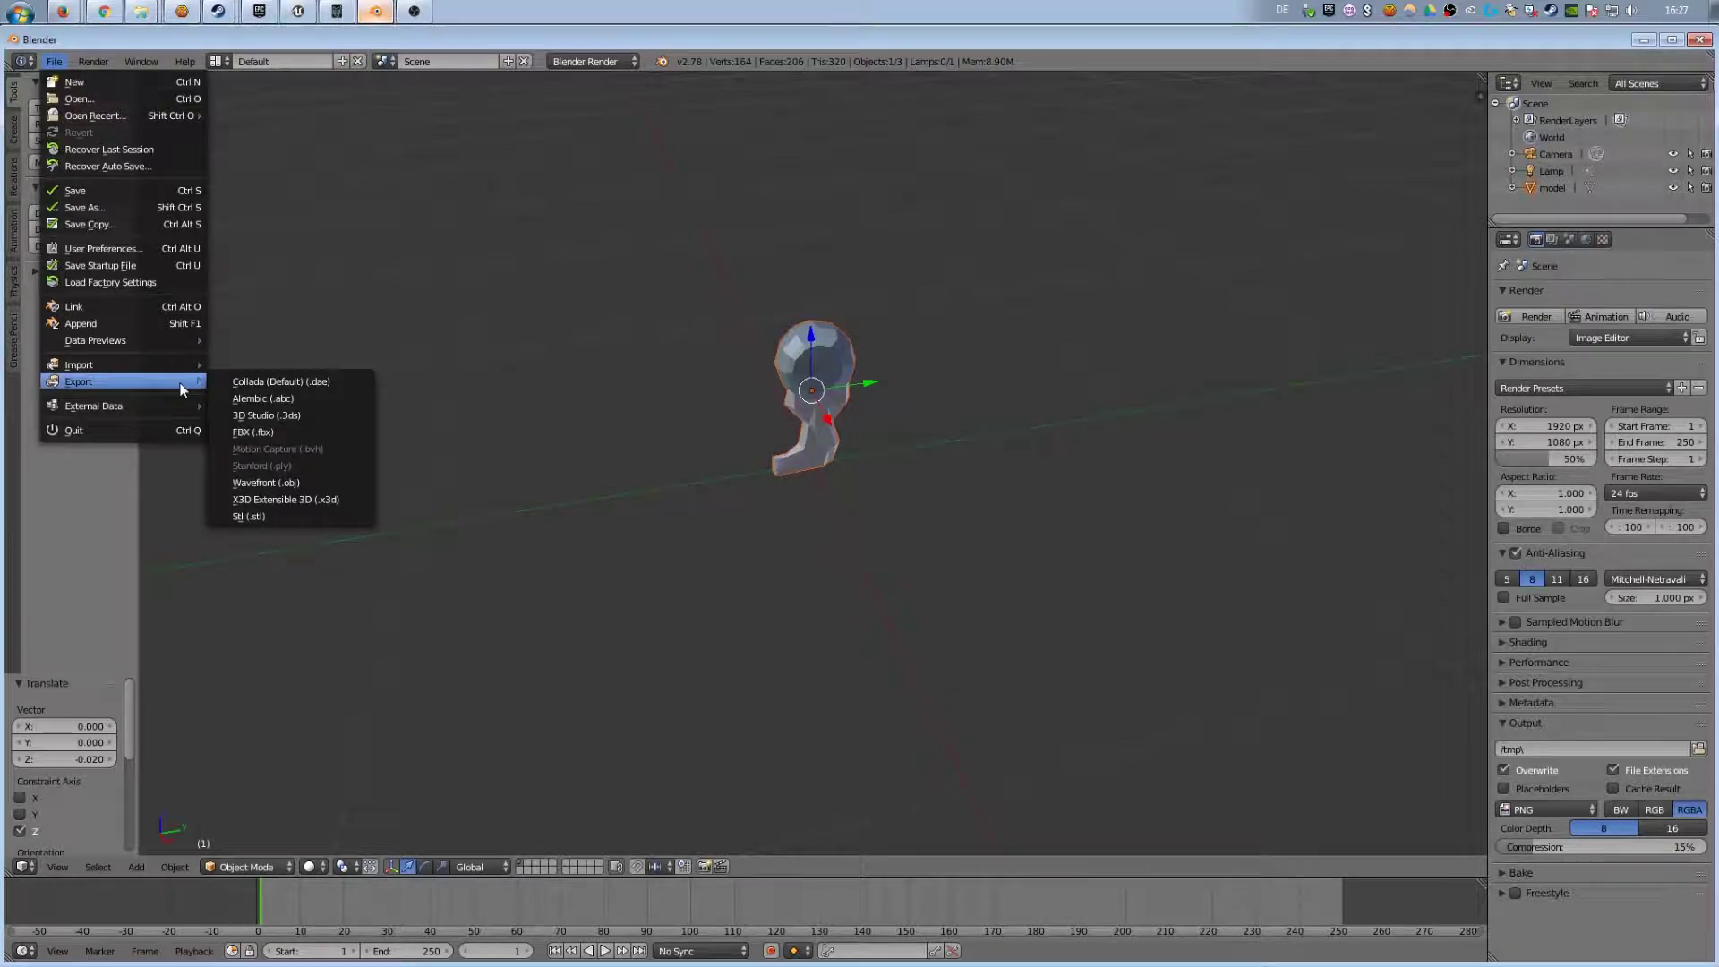
click(303, 433)
click(246, 148)
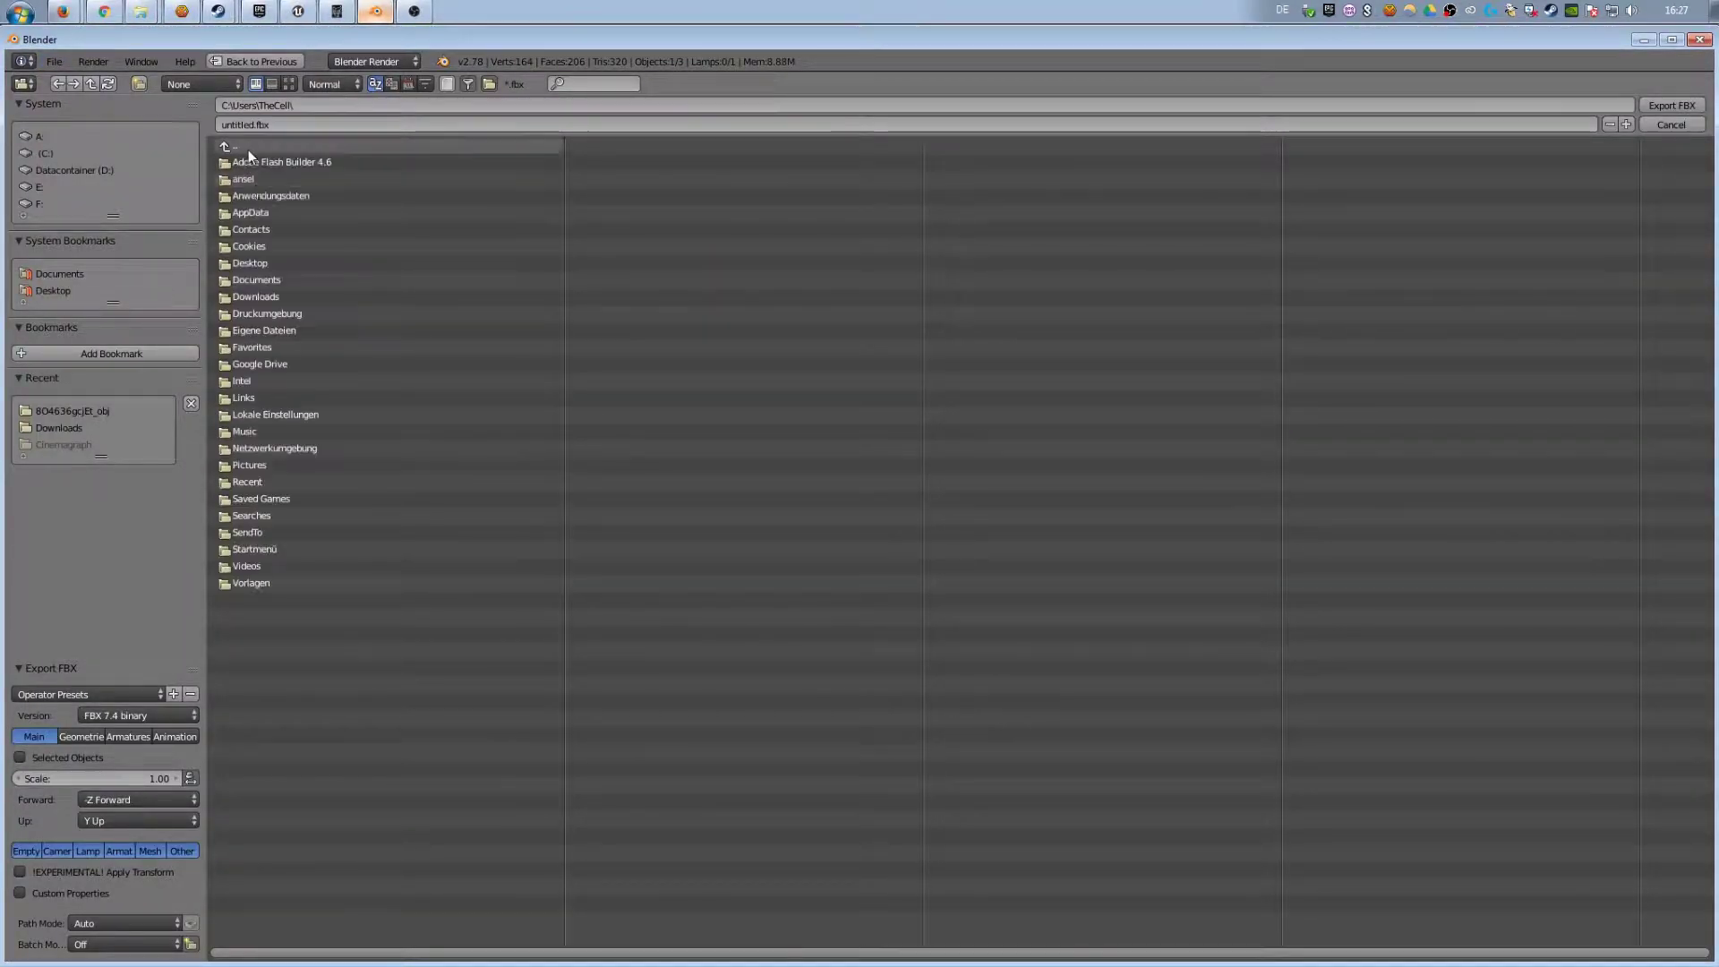
click(303, 296)
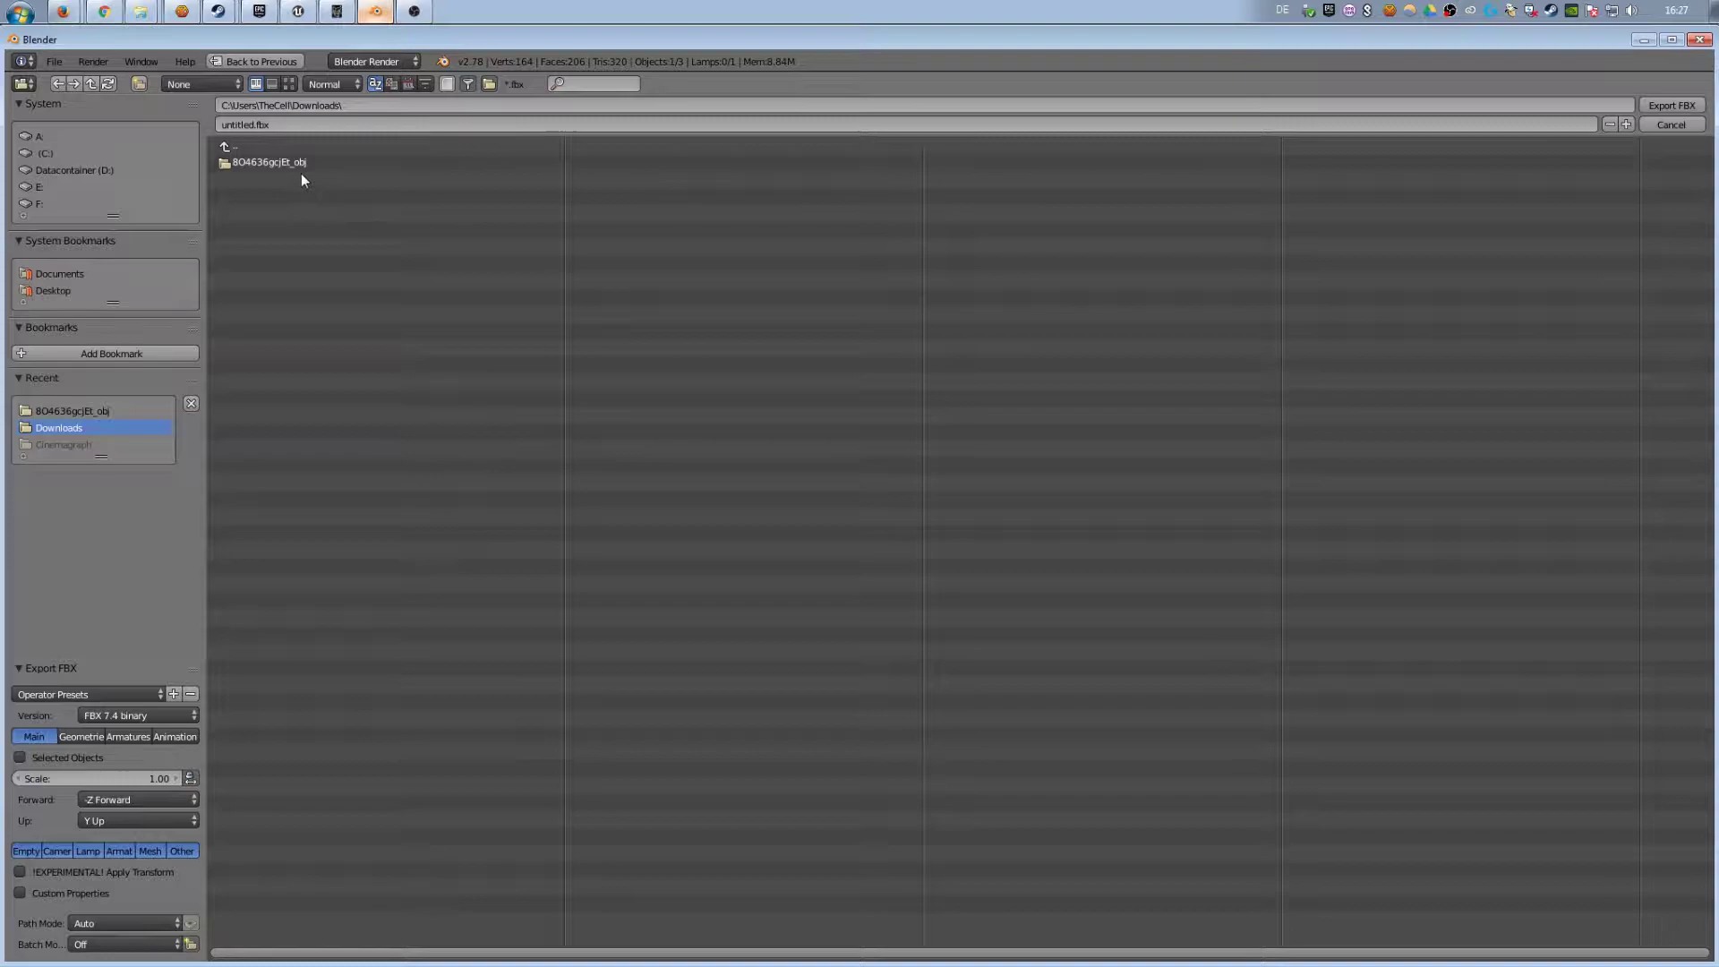
click(273, 124)
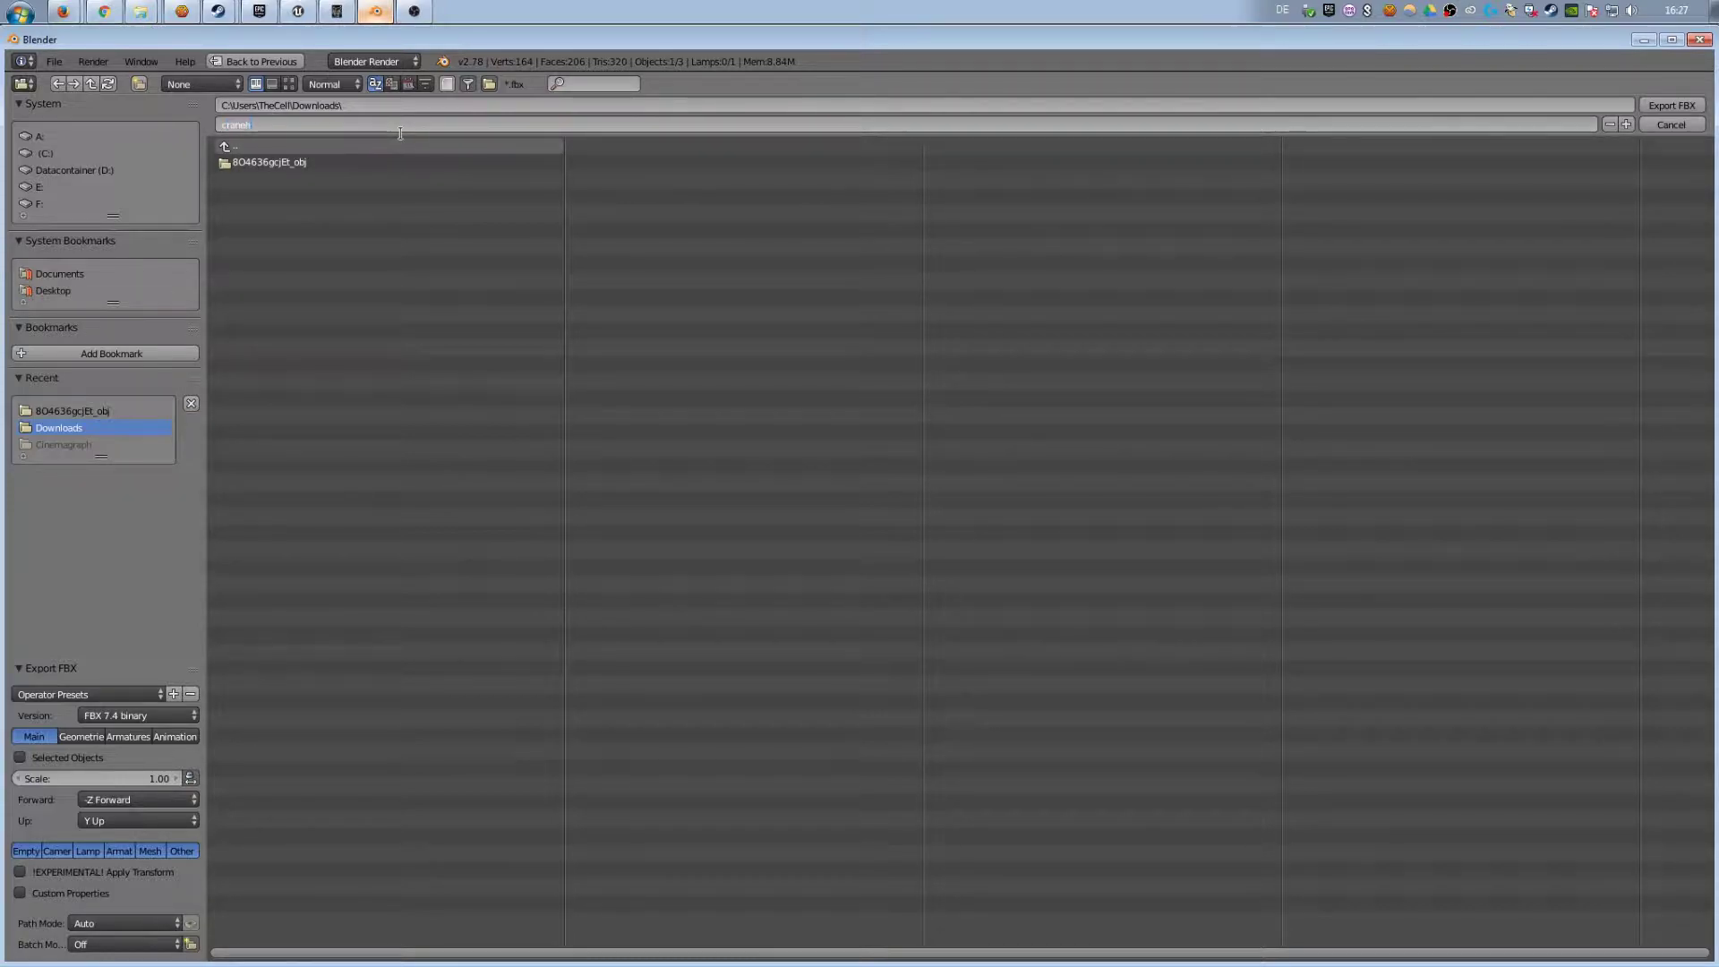
key(Return)
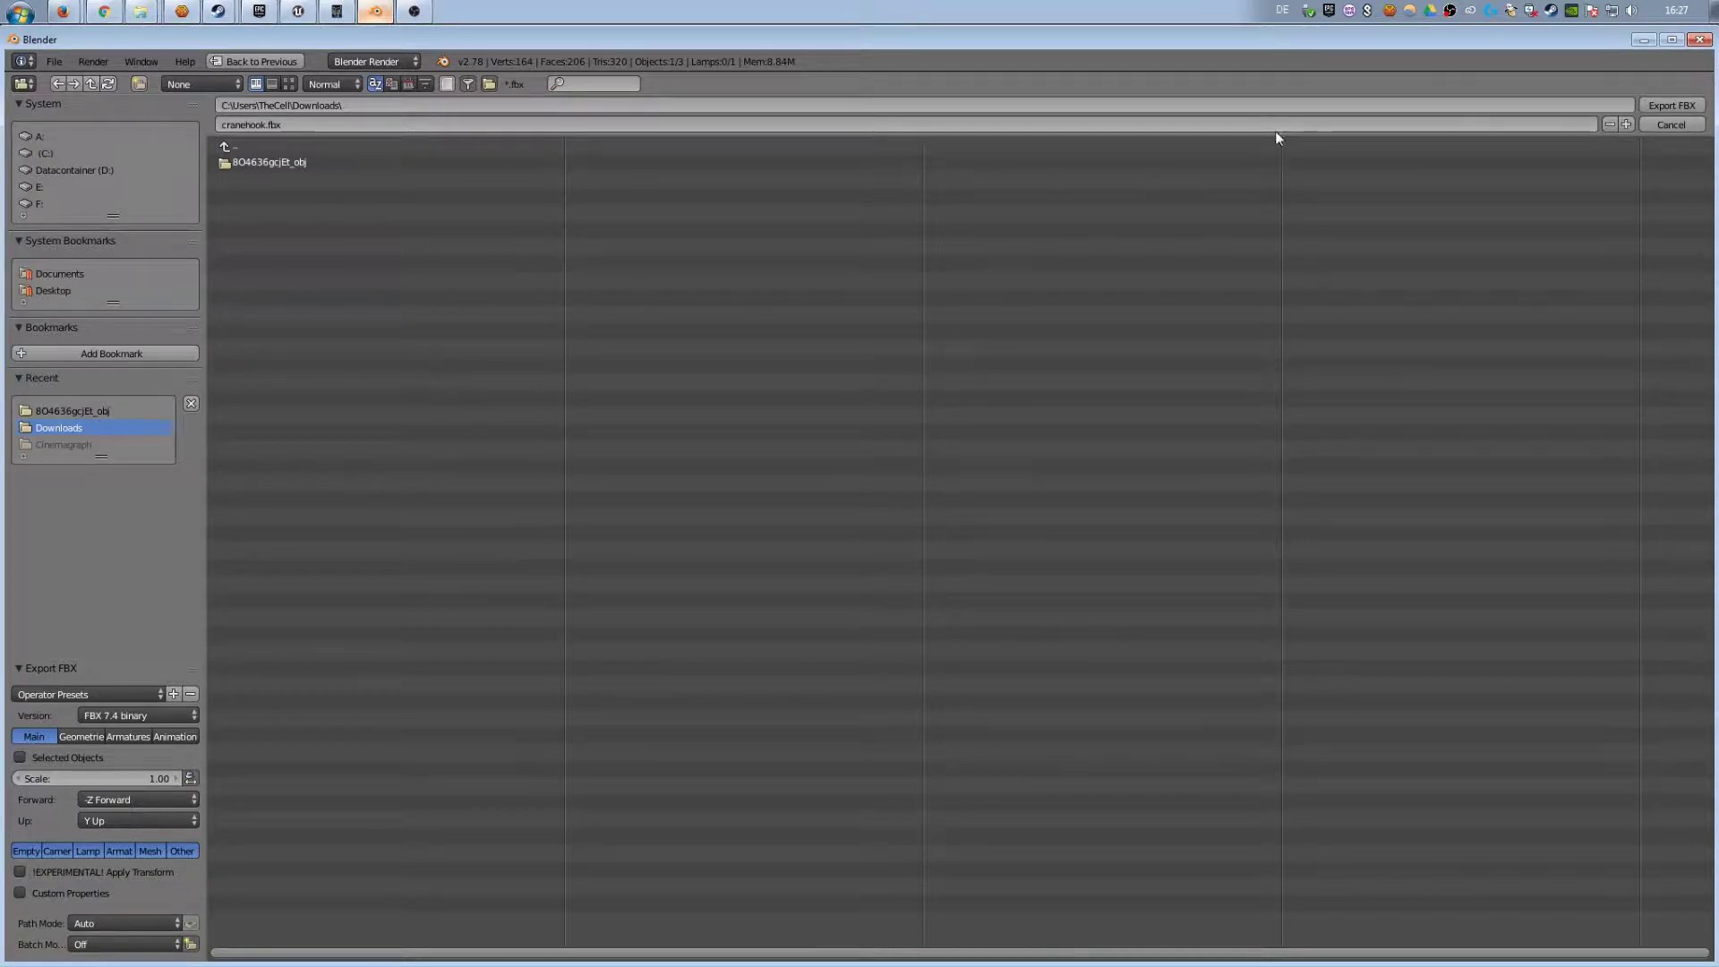
click(1679, 108)
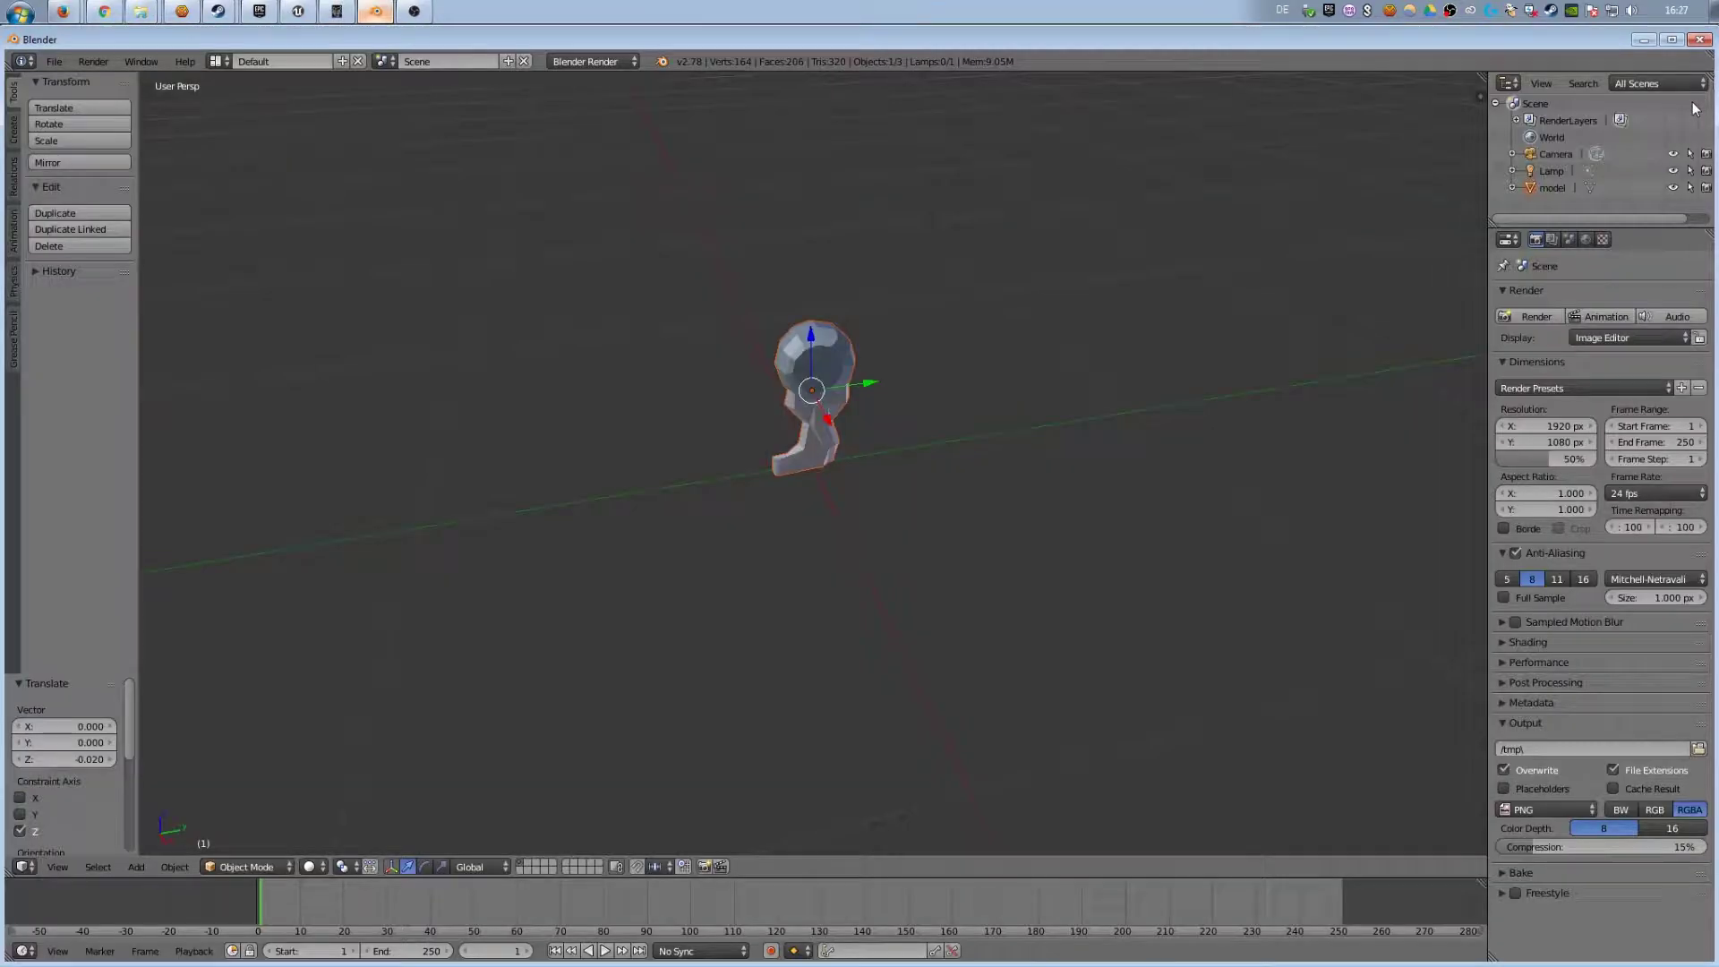
- Create and open a craneHook folder inside the objects content folder in Unreal Engine
click(1642, 41)
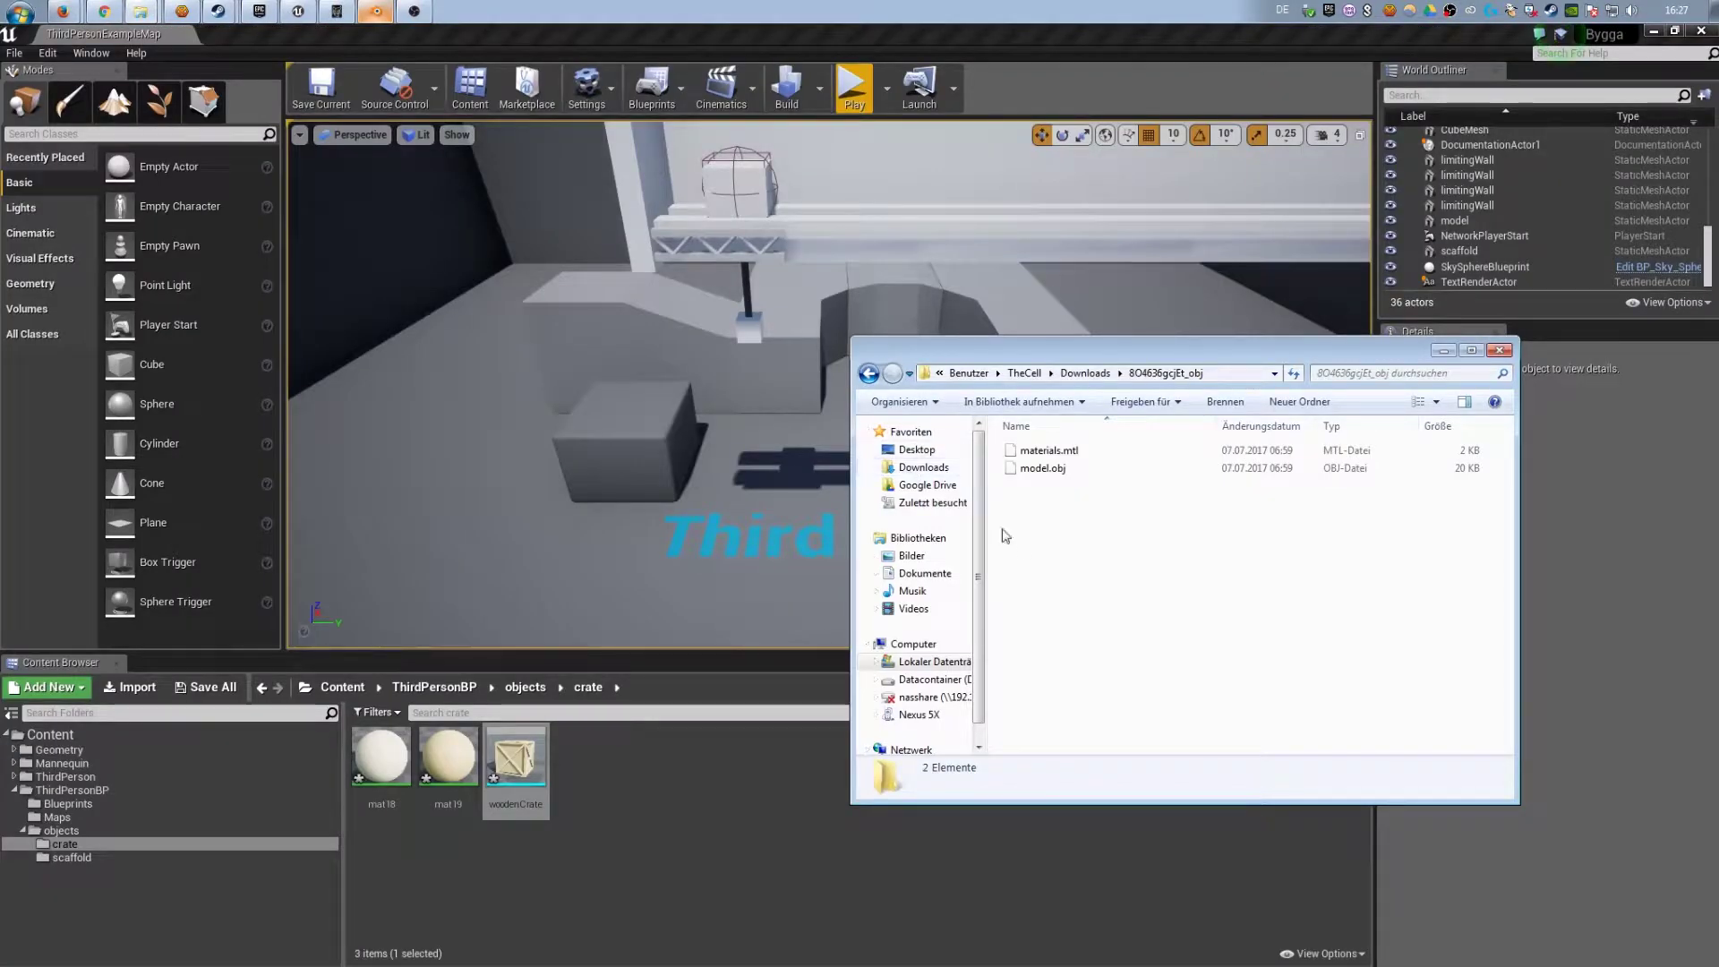
click(538, 851)
click(61, 830)
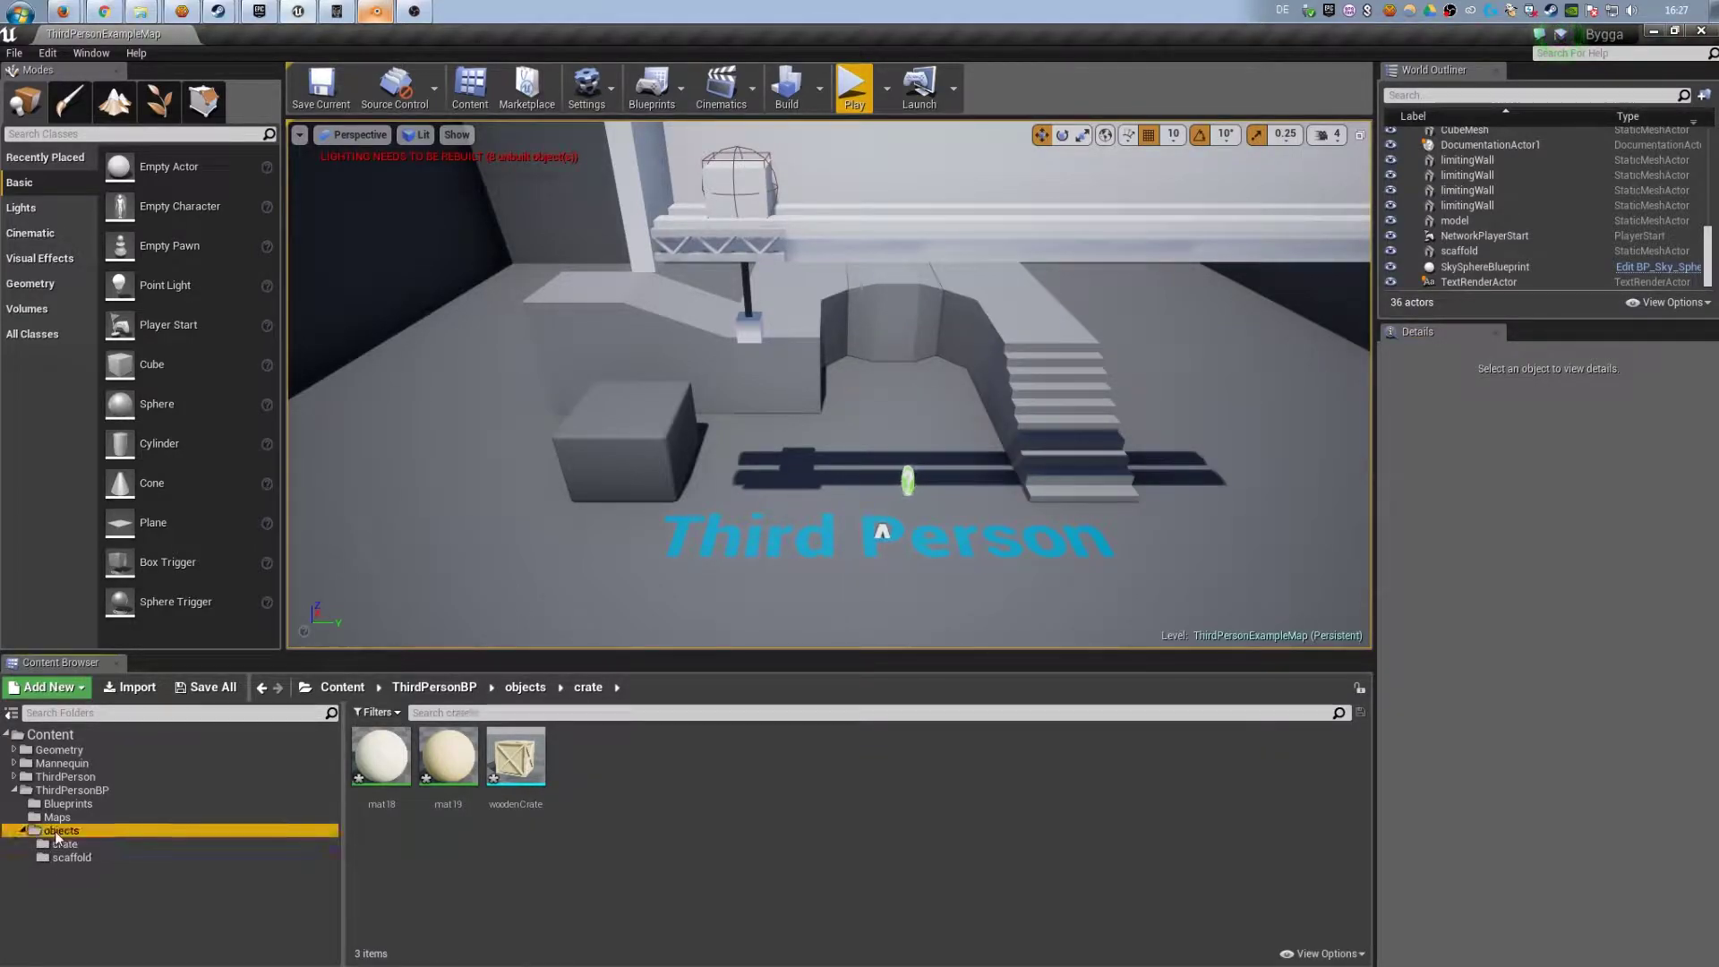
right_click(706, 782)
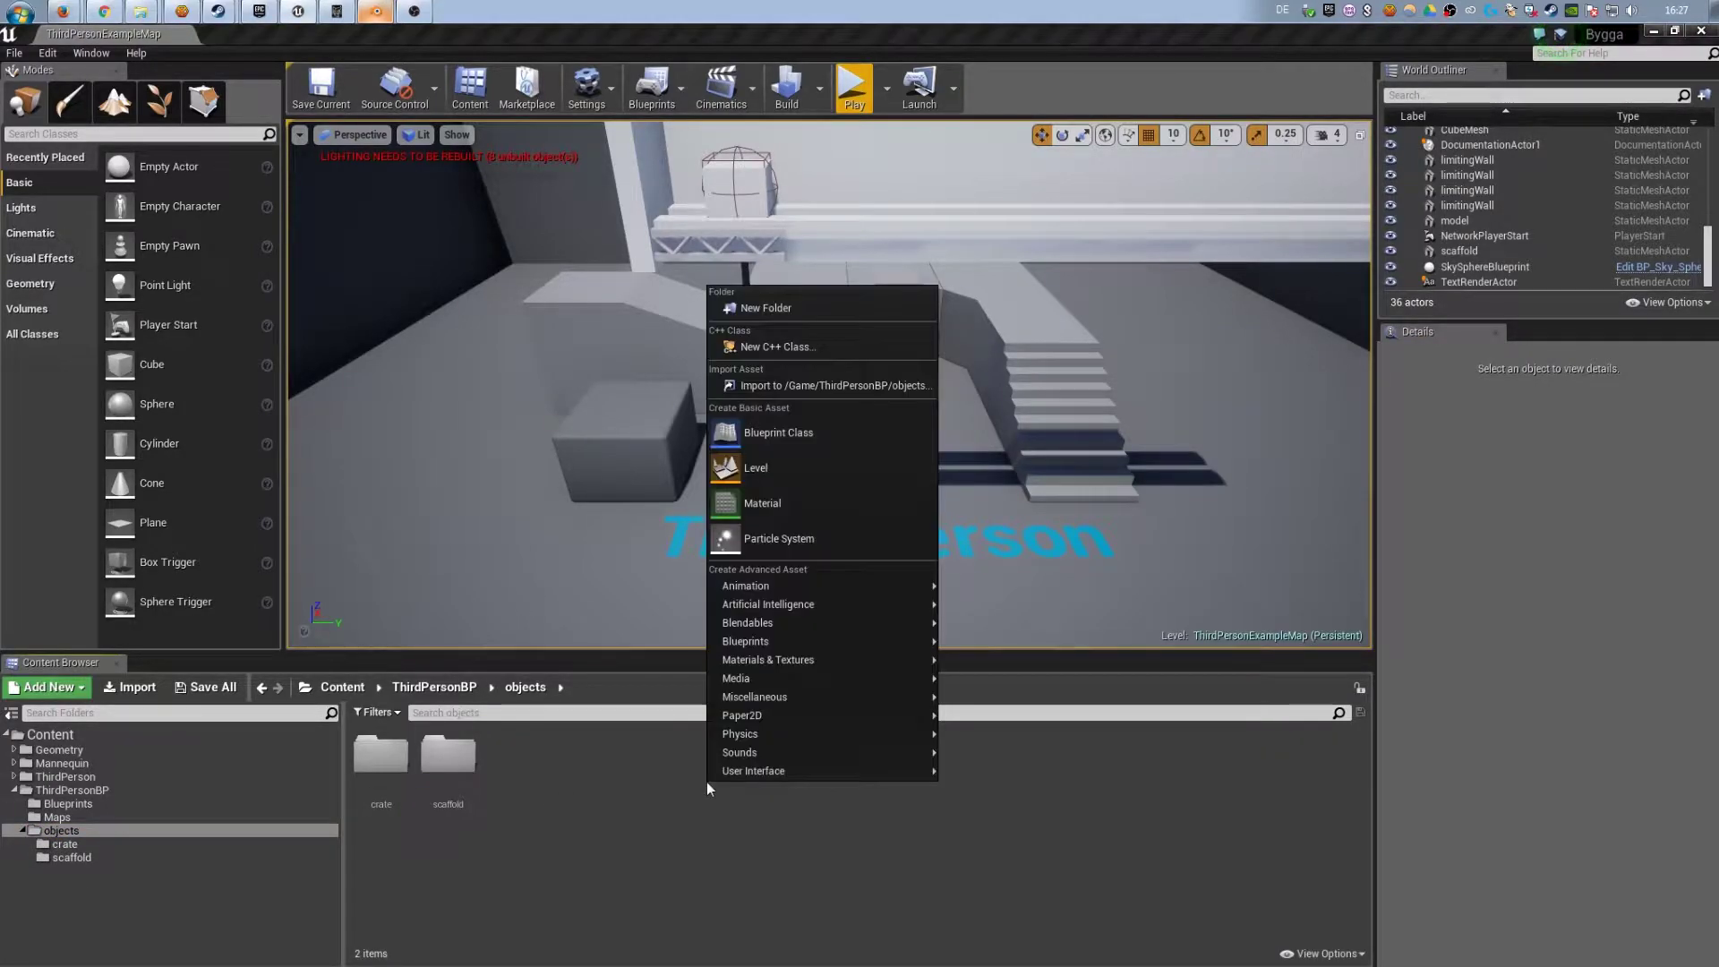
click(830, 308)
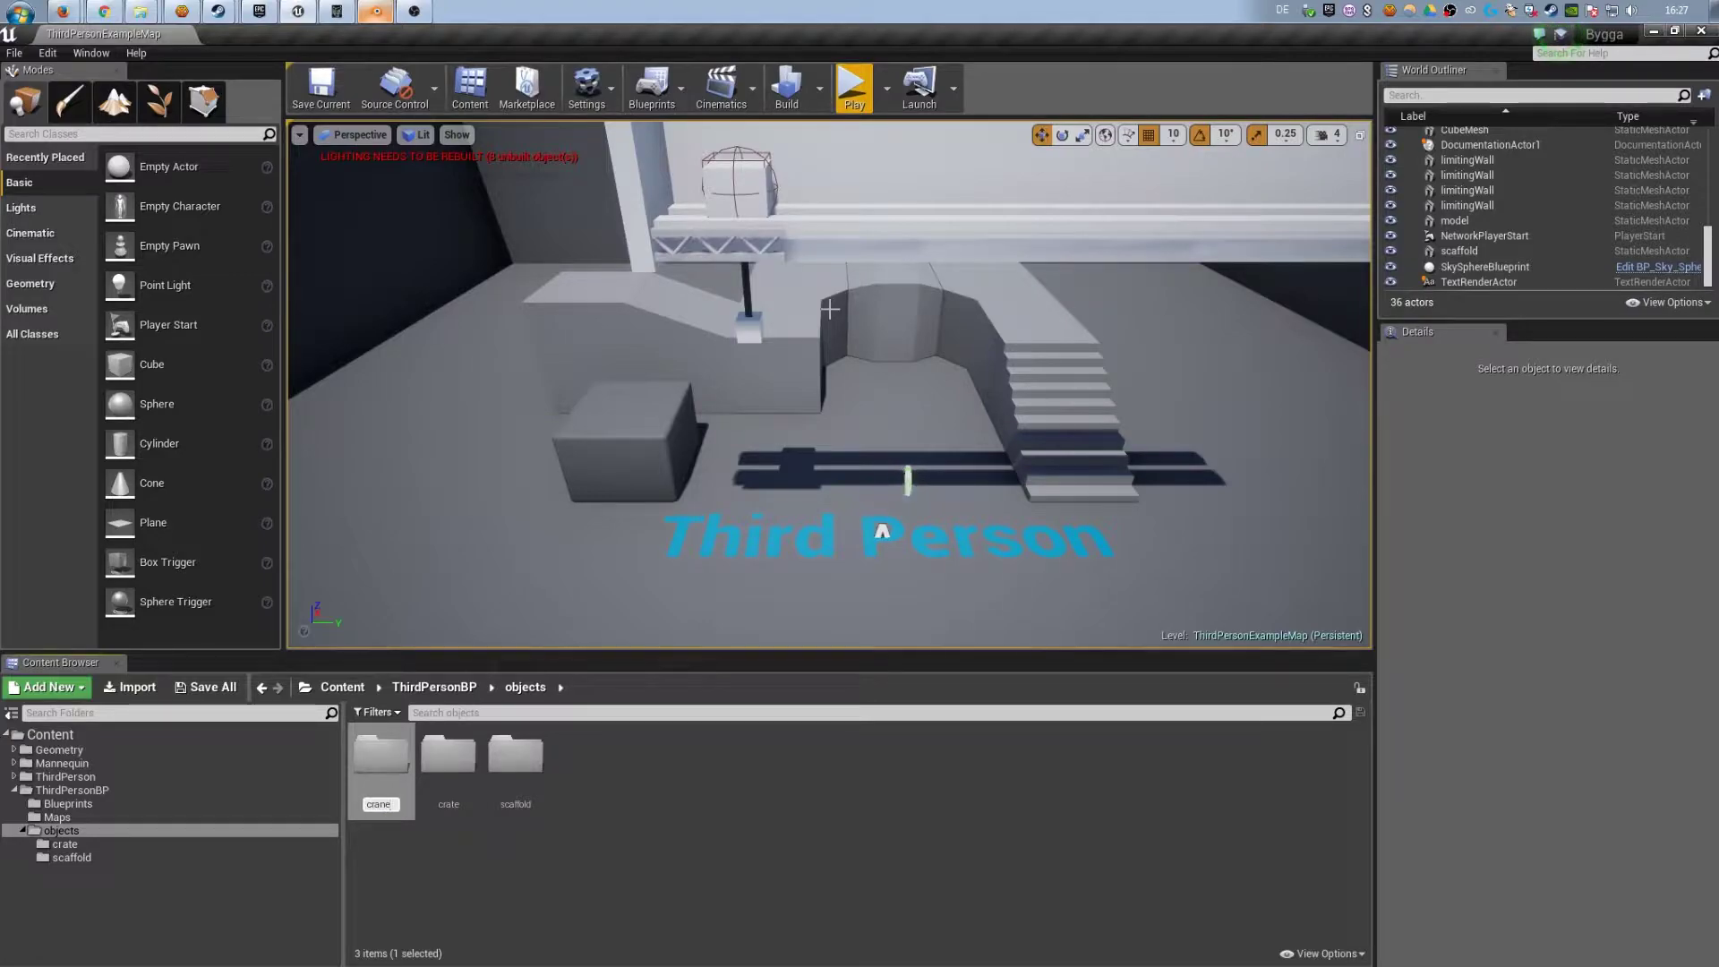
text(craneHook)
key(Return)
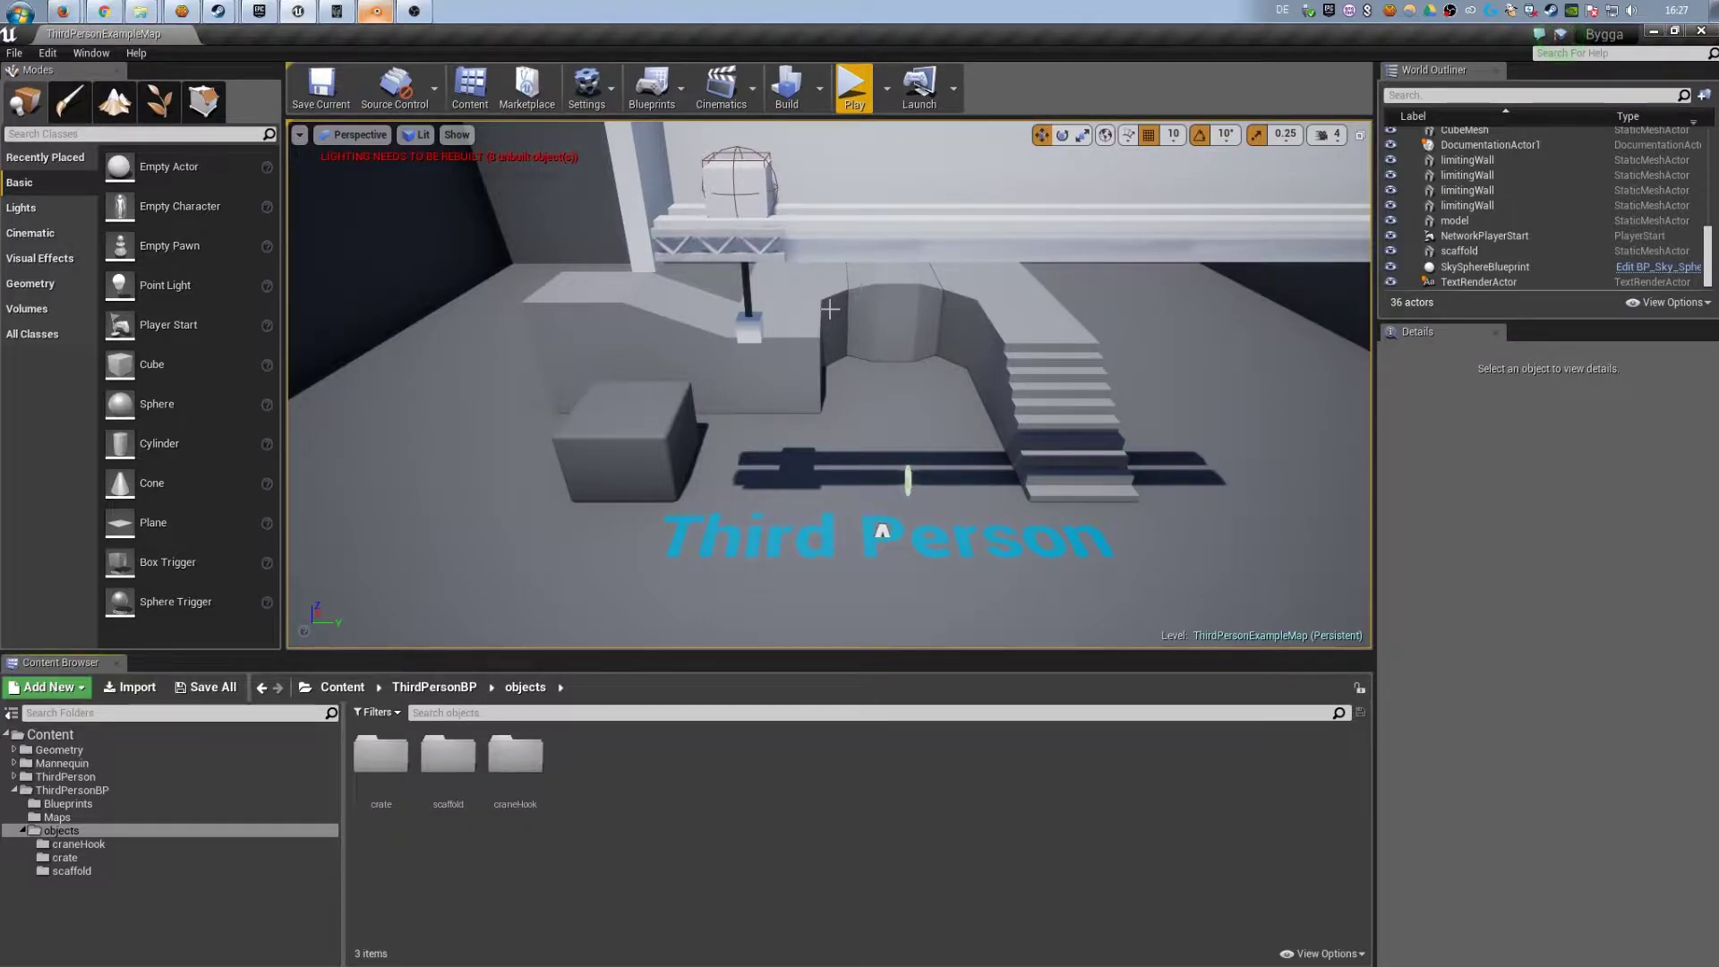
double_click(515, 756)
- Import cranehook.fbx from Downloads into craneHook with default options
click(123, 689)
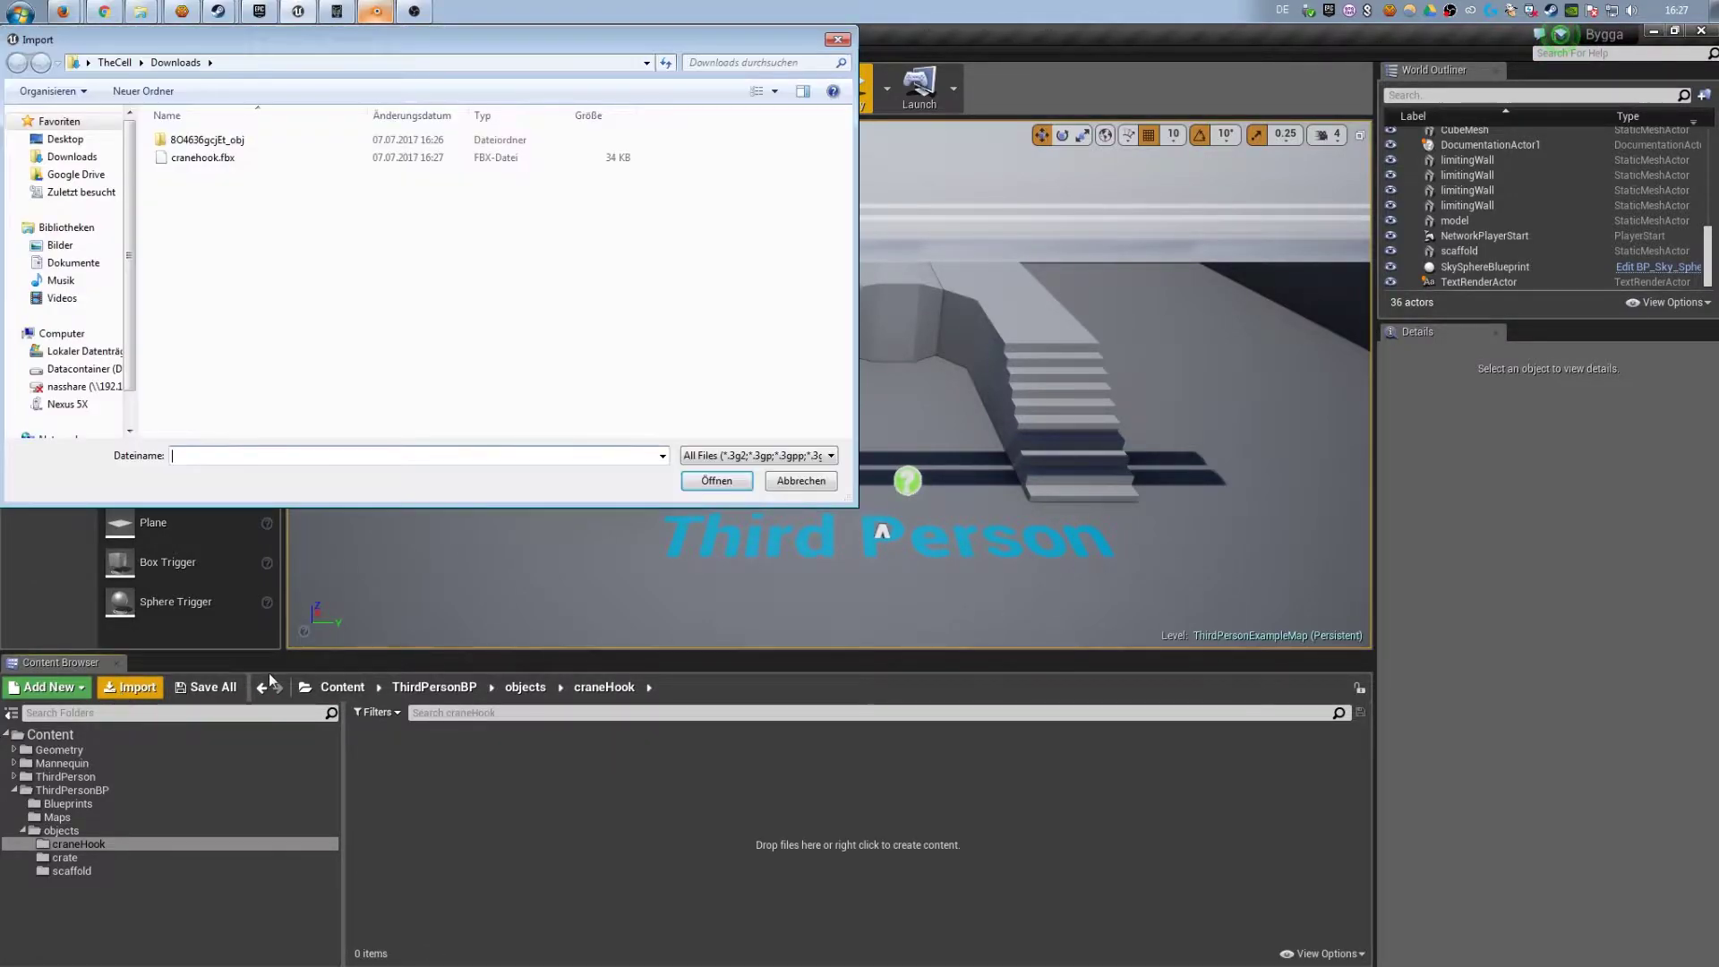
click(204, 158)
click(715, 481)
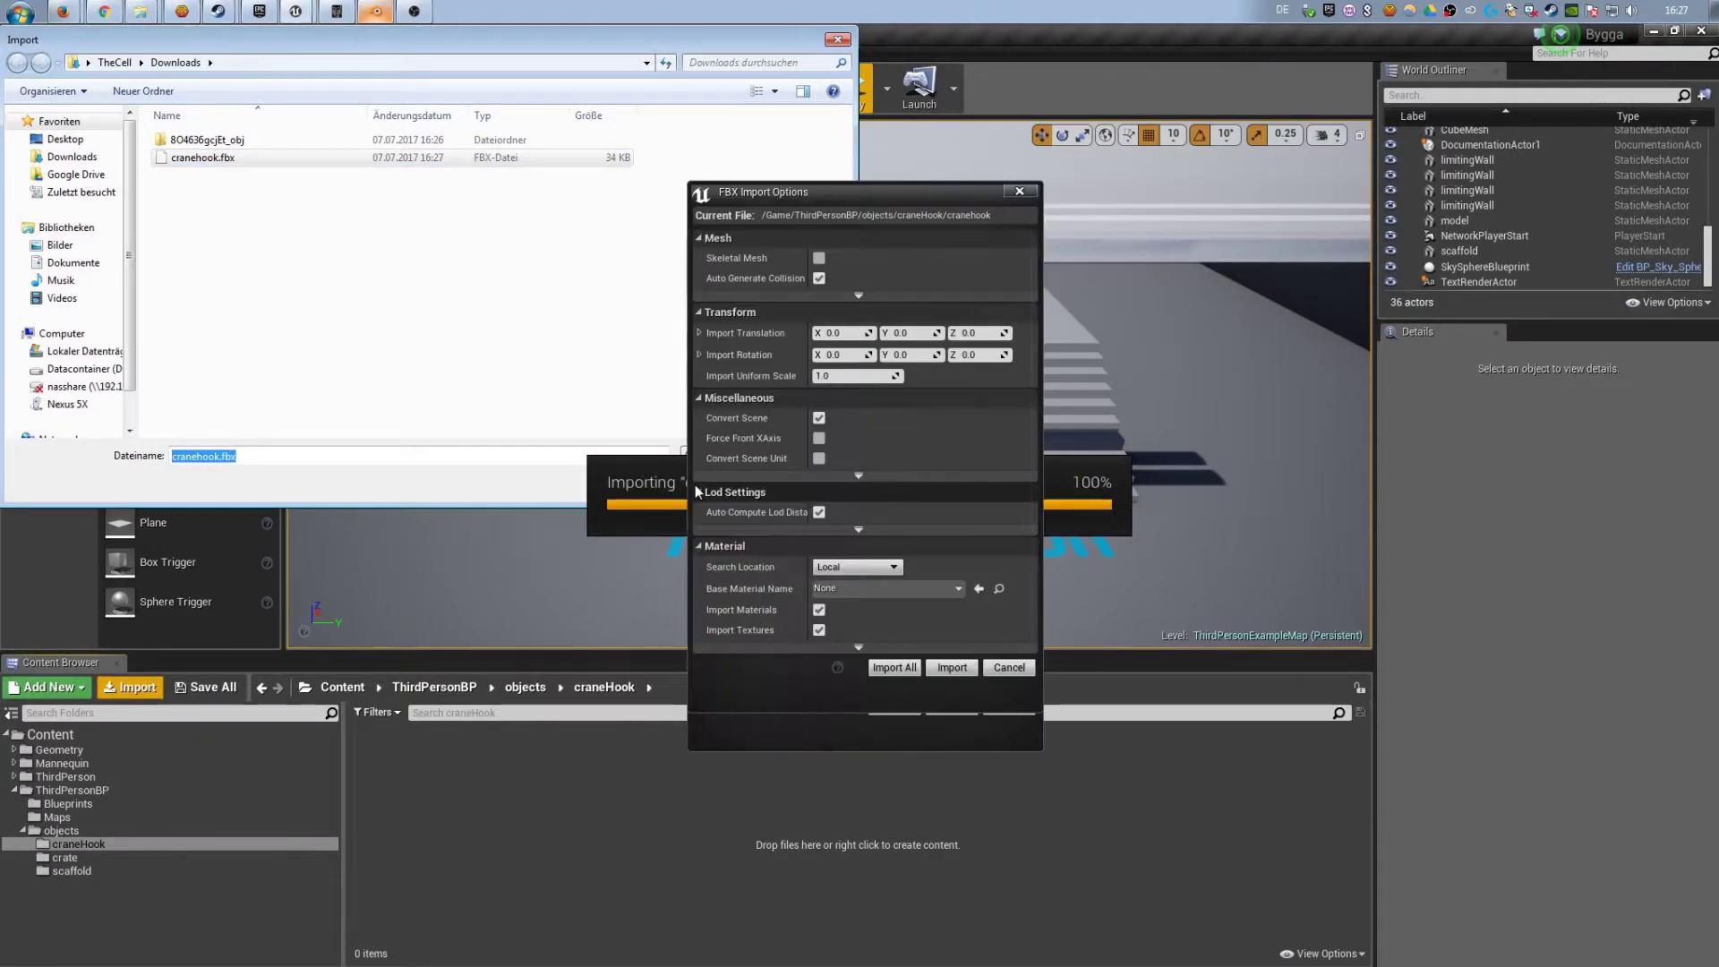
click(940, 673)
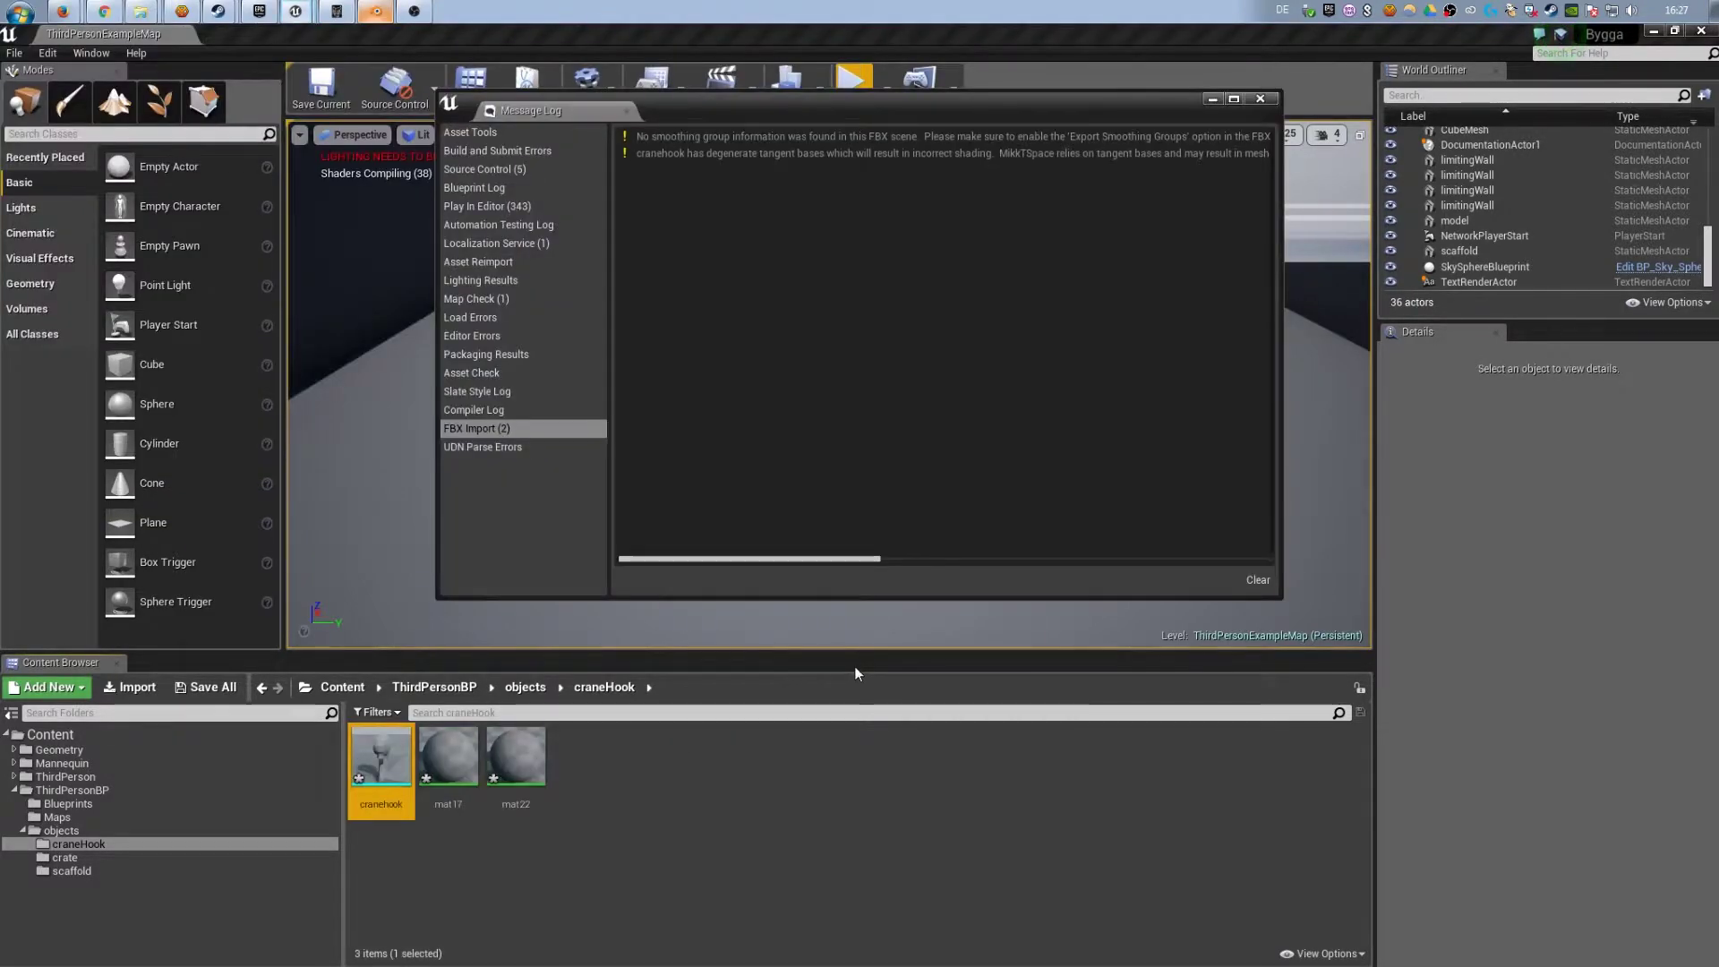
click(1260, 99)
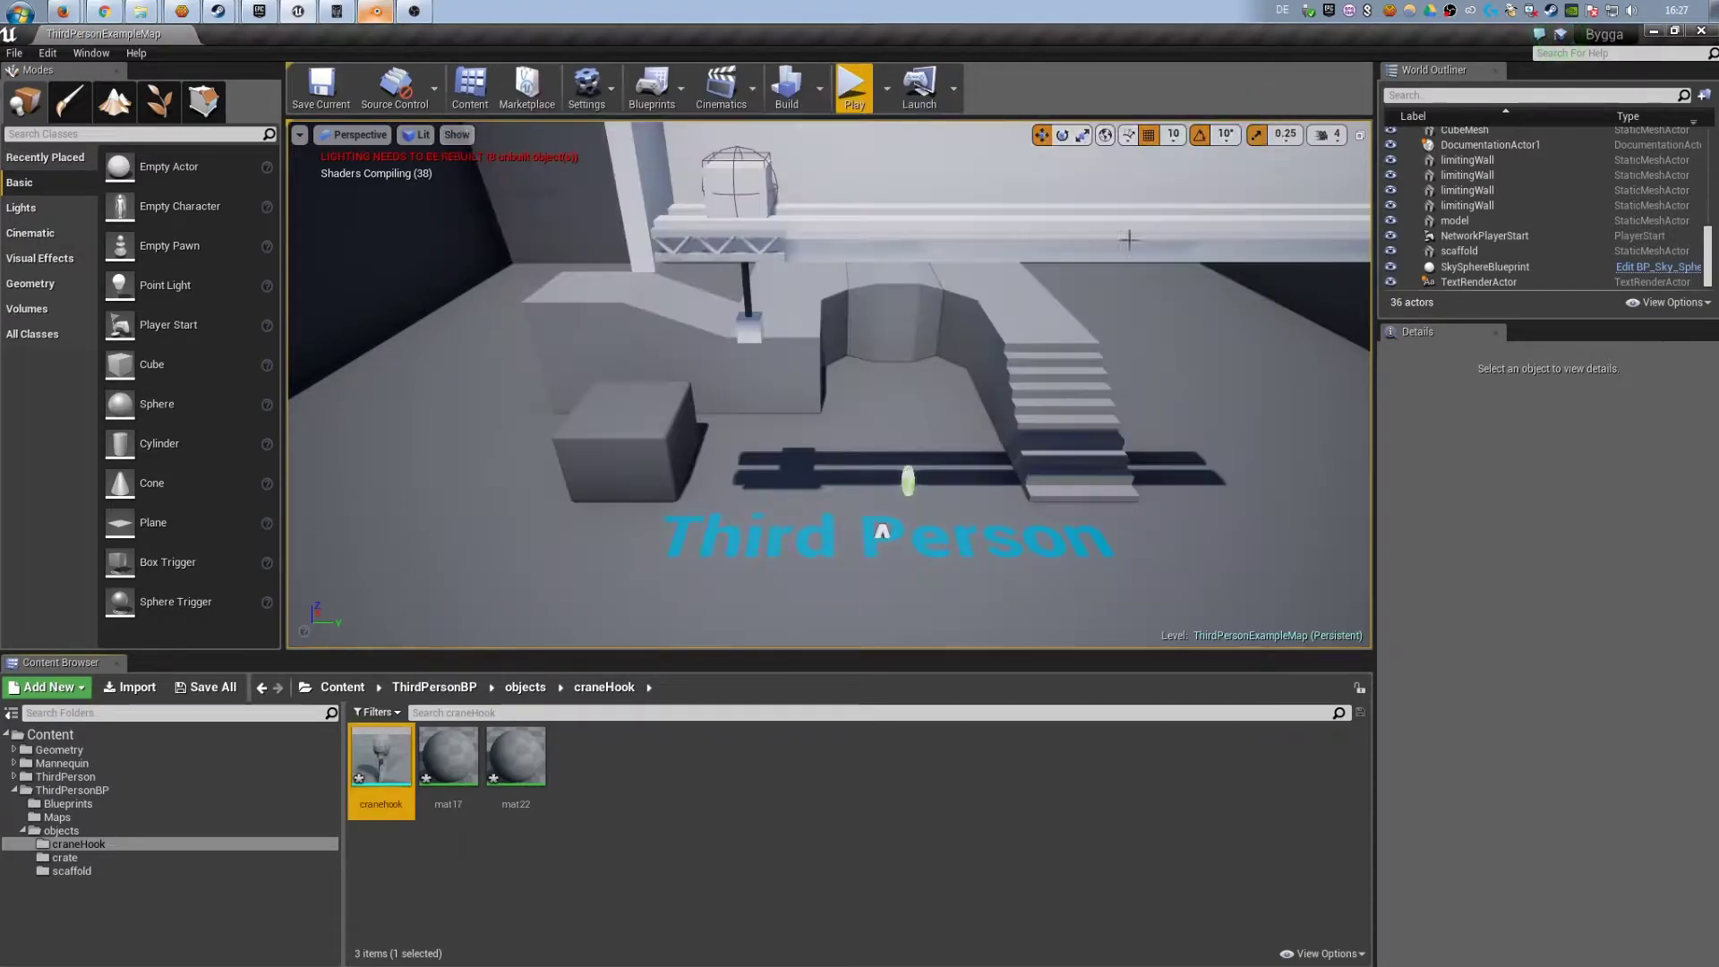
- Drop the cranehook static mesh into the level at X -490, Y -160, Z 410
drag(394, 763, 789, 402)
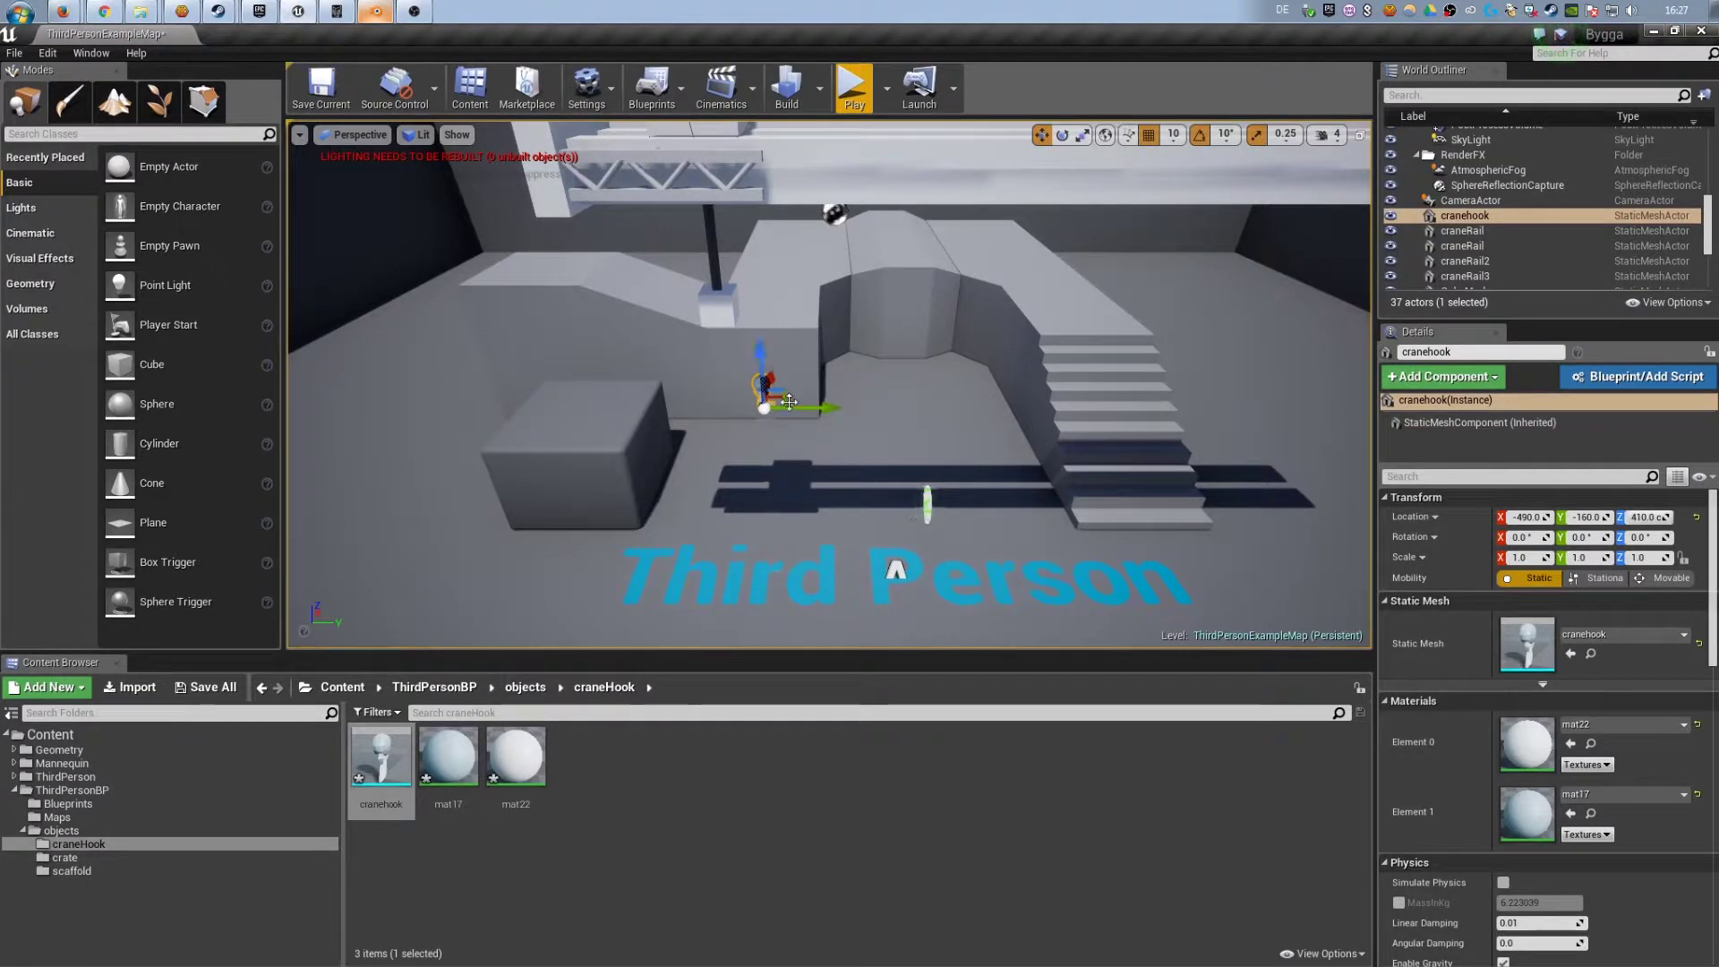